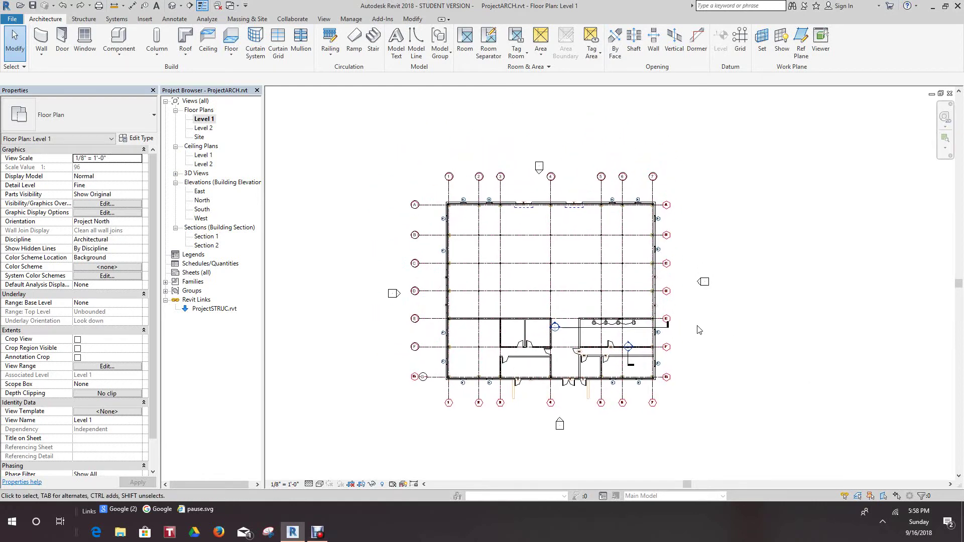
Shorten the horizontal section line just below grid E so its head sits clear of the wall along grid 4.
{"action": "scroll", "coordinate": [678, 290], "scroll_direction": "up", "scroll_amount": 4}
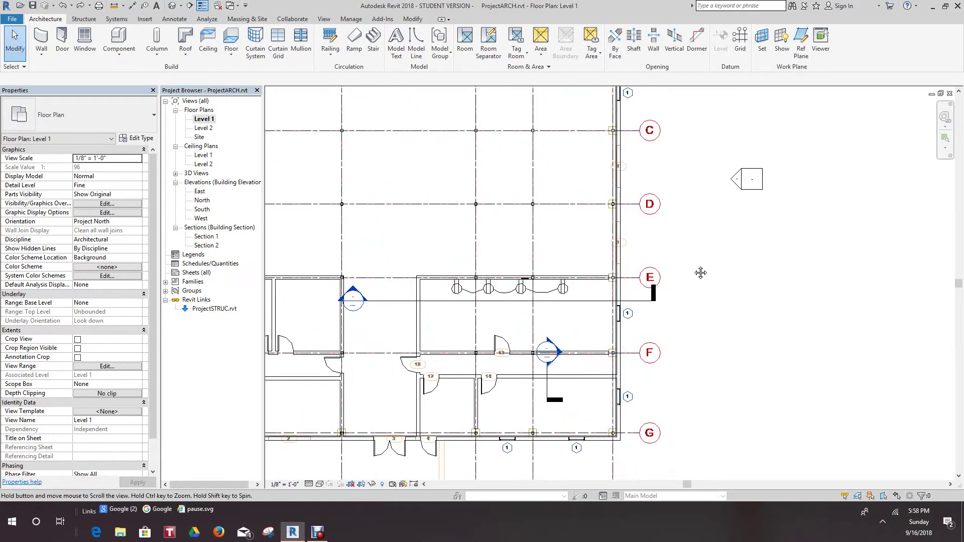
{"action": "scroll", "coordinate": [692, 274], "scroll_direction": "down", "scroll_amount": 4}
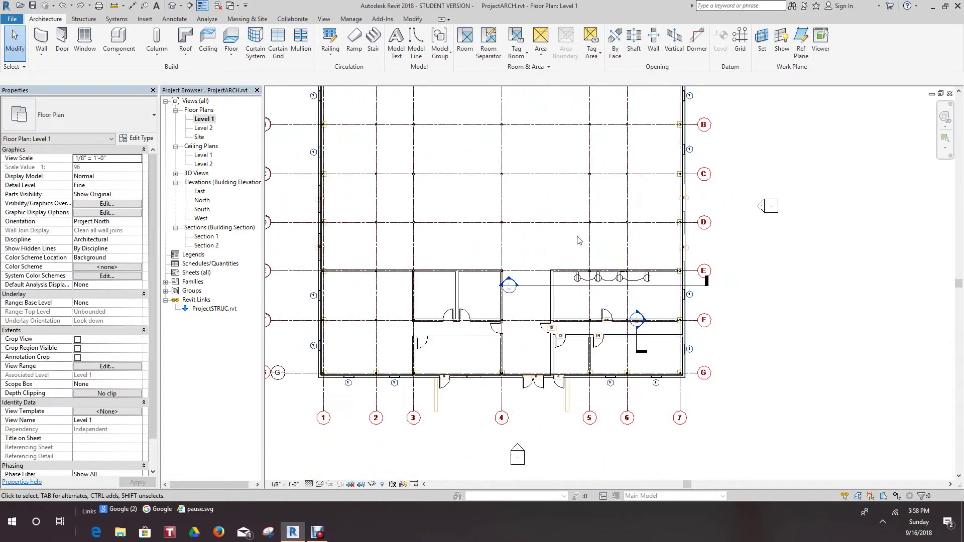
{"action": "scroll", "coordinate": [528, 208], "scroll_direction": "up", "scroll_amount": 1}
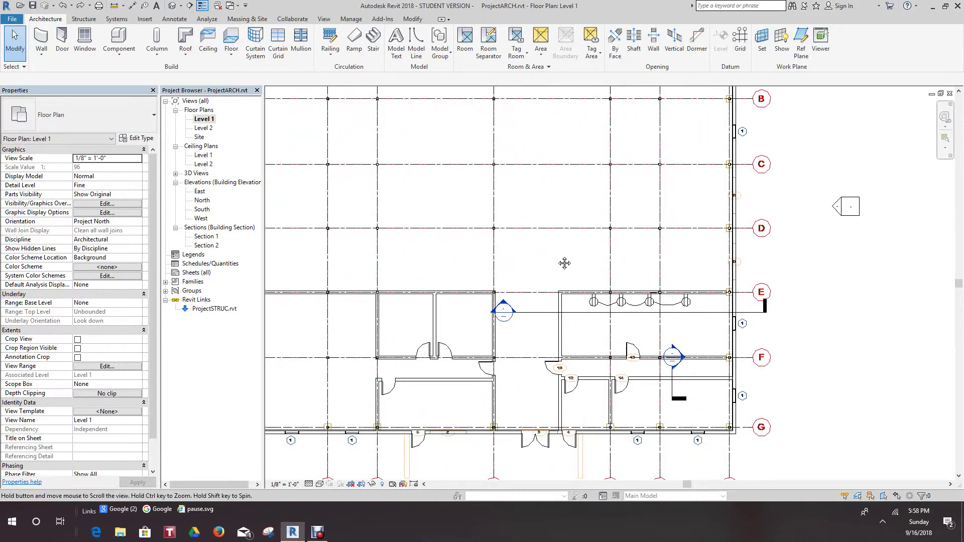
{"action": "mouse_move", "coordinate": [564, 263]}
{"action": "middle_mouse_down"}
{"action": "mouse_move", "coordinate": [595, 142]}
{"action": "mouse_move", "coordinate": [594, 188]}
{"action": "middle_mouse_up"}
{"action": "scroll", "coordinate": [540, 238], "scroll_direction": "up", "scroll_amount": 2}
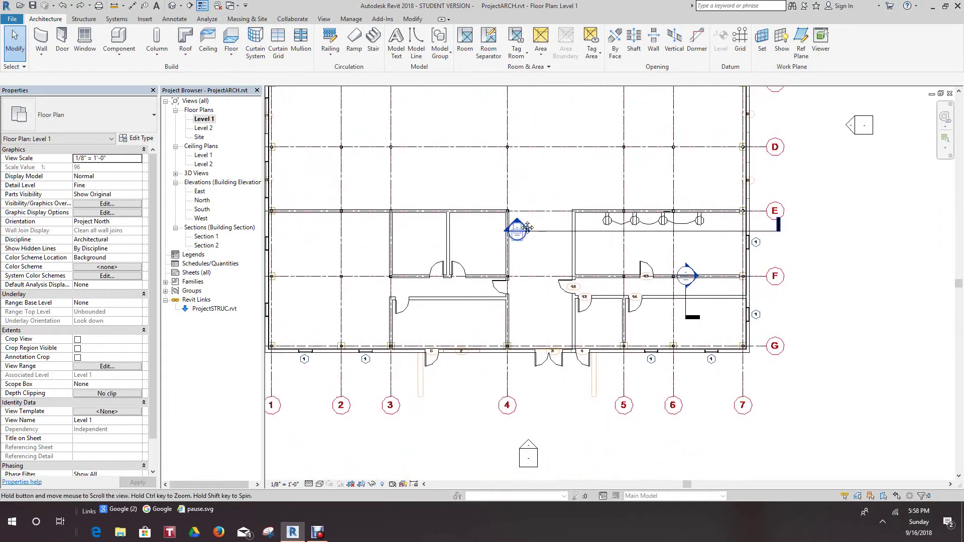
{"action": "left_click", "coordinate": [532, 223]}
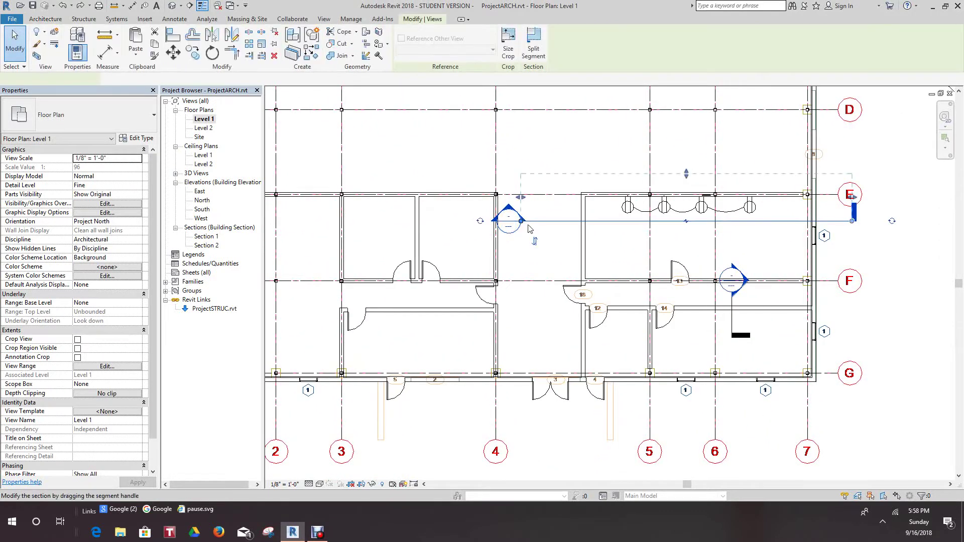
{"action": "key", "text": "Escape"}
{"action": "key", "text": "Escape"}
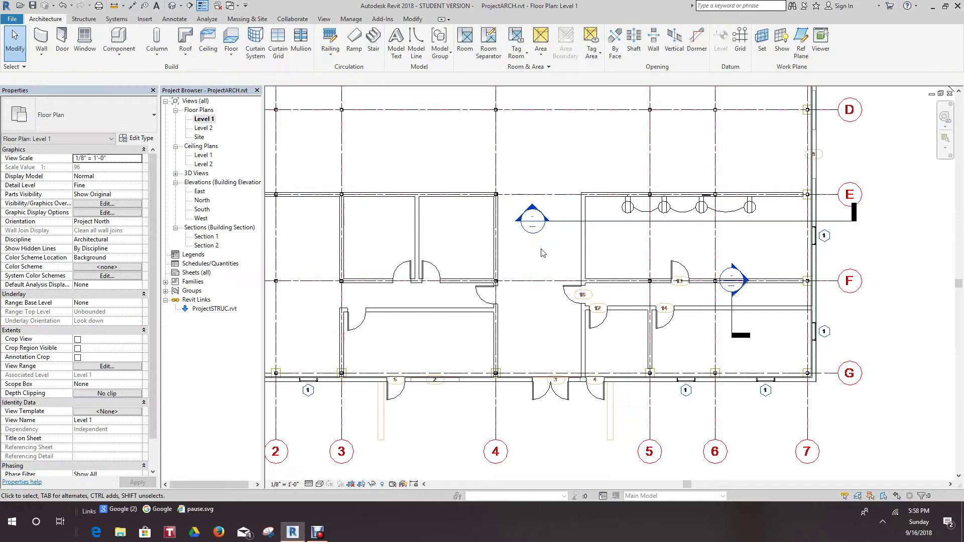
Place tagged rooms in the two enclosed spaces between grids 4 and 7 and the one between grids 3 and 4, along grid G.
{"action": "scroll", "coordinate": [481, 221], "scroll_direction": "down", "scroll_amount": 2}
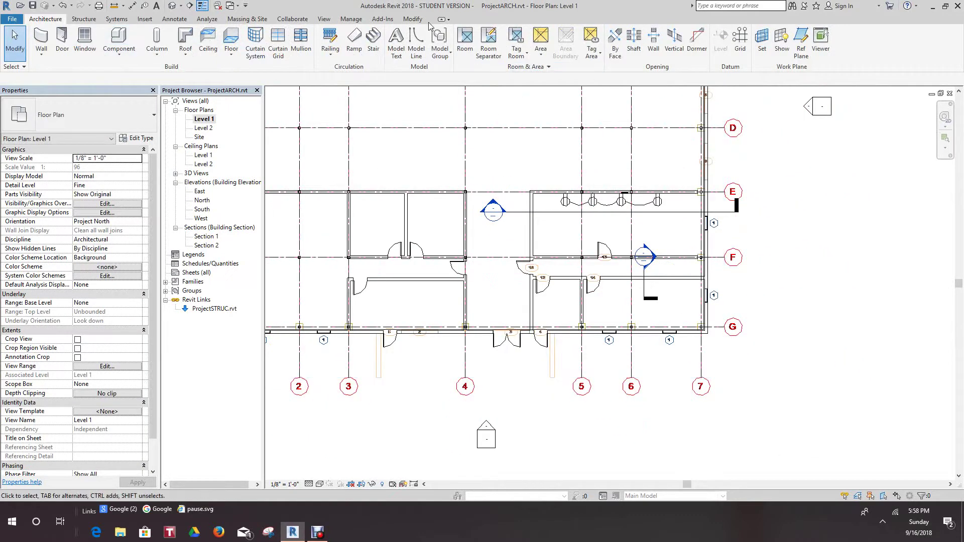
{"action": "left_click", "coordinate": [463, 42]}
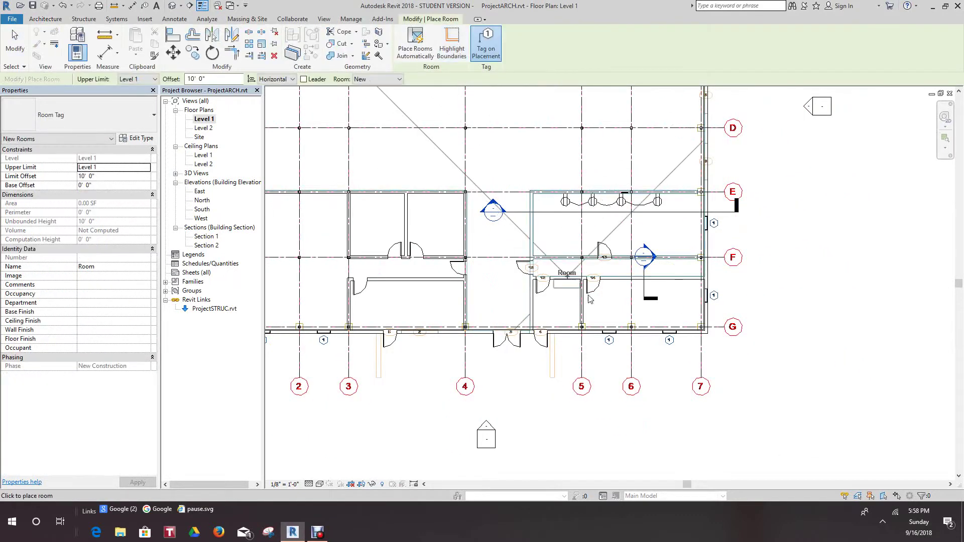
{"action": "scroll", "coordinate": [623, 301], "scroll_direction": "up", "scroll_amount": 2}
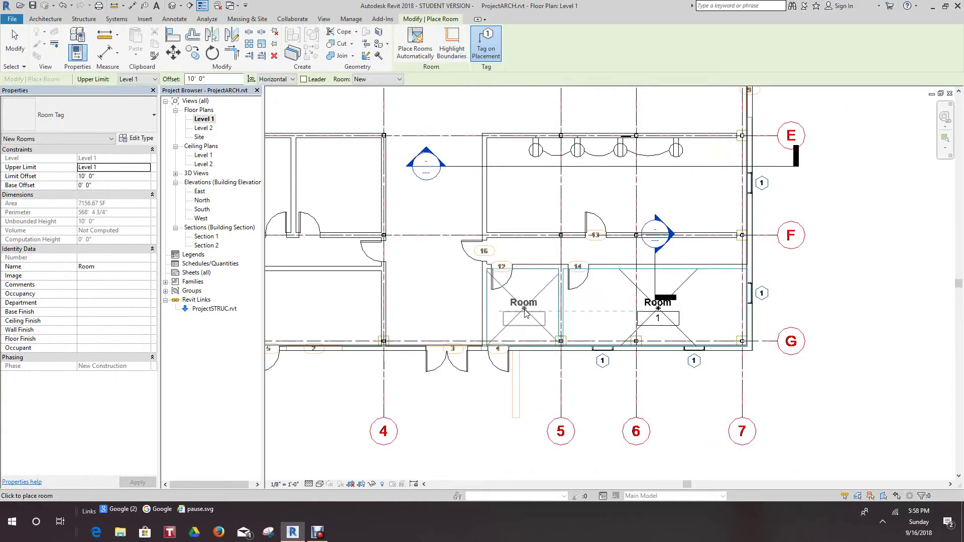
{"action": "scroll", "coordinate": [562, 226], "scroll_direction": "down", "scroll_amount": 2}
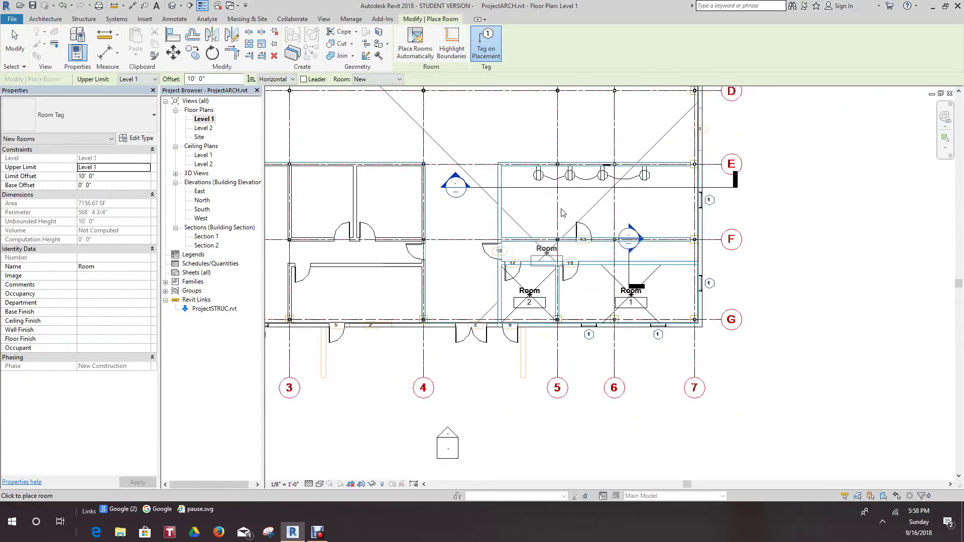
{"action": "scroll", "coordinate": [581, 193], "scroll_direction": "down", "scroll_amount": 2}
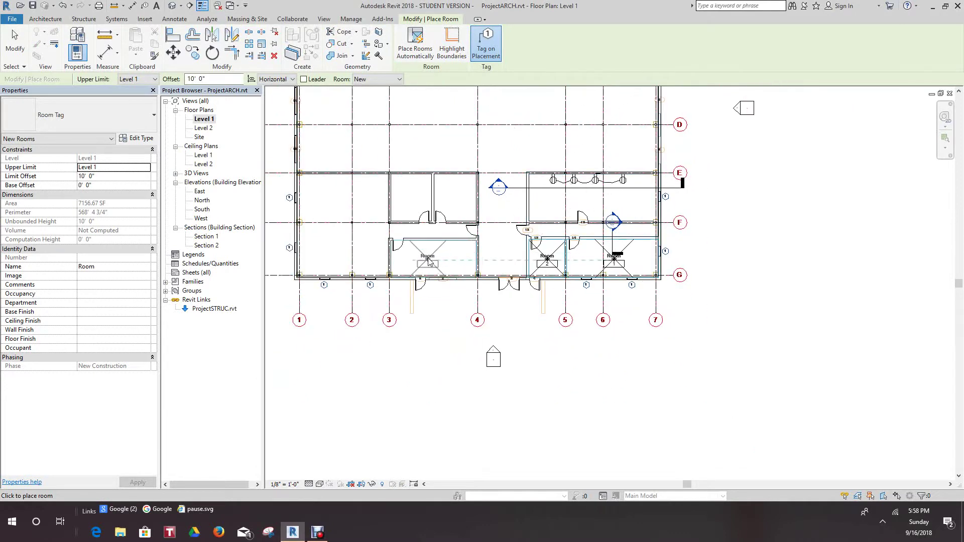
{"action": "scroll", "coordinate": [428, 260], "scroll_direction": "up", "scroll_amount": 1}
{"action": "middle_click_drag", "start_coordinate": [428, 260], "coordinate": [485, 266]}
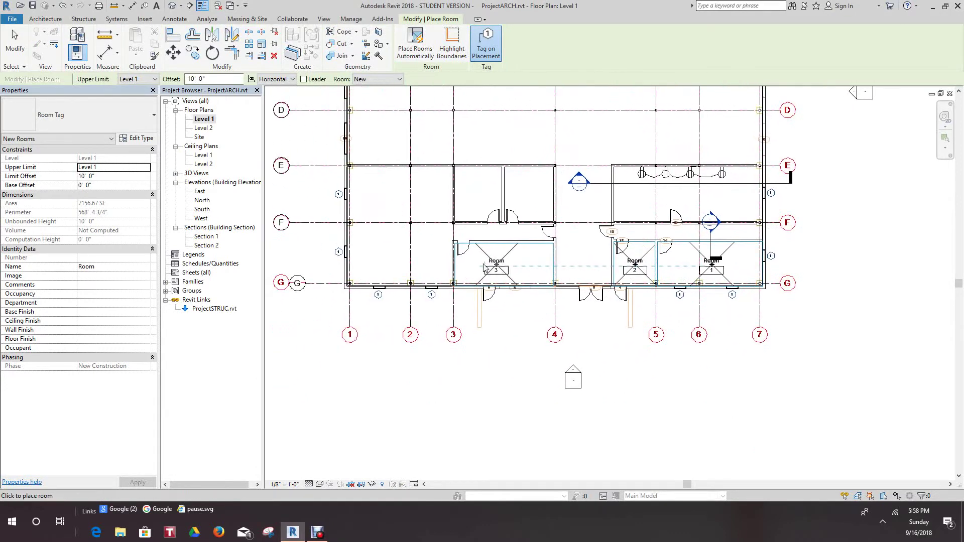
{"action": "left_click", "coordinate": [495, 265]}
{"action": "scroll", "coordinate": [507, 246], "scroll_direction": "up", "scroll_amount": 1}
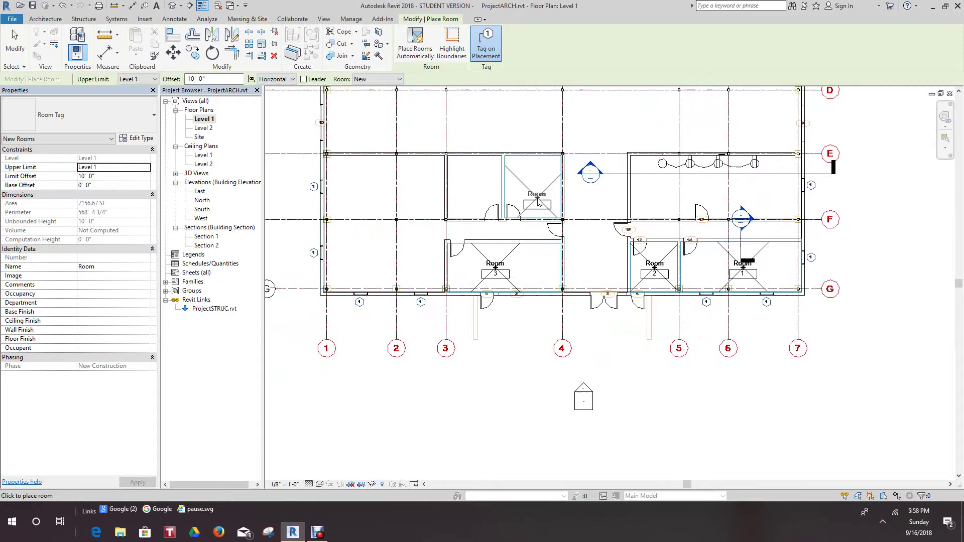
{"action": "right_click", "coordinate": [537, 200]}
{"action": "left_click", "coordinate": [556, 205]}
{"action": "scroll", "coordinate": [387, 254], "scroll_direction": "down", "scroll_amount": 2}
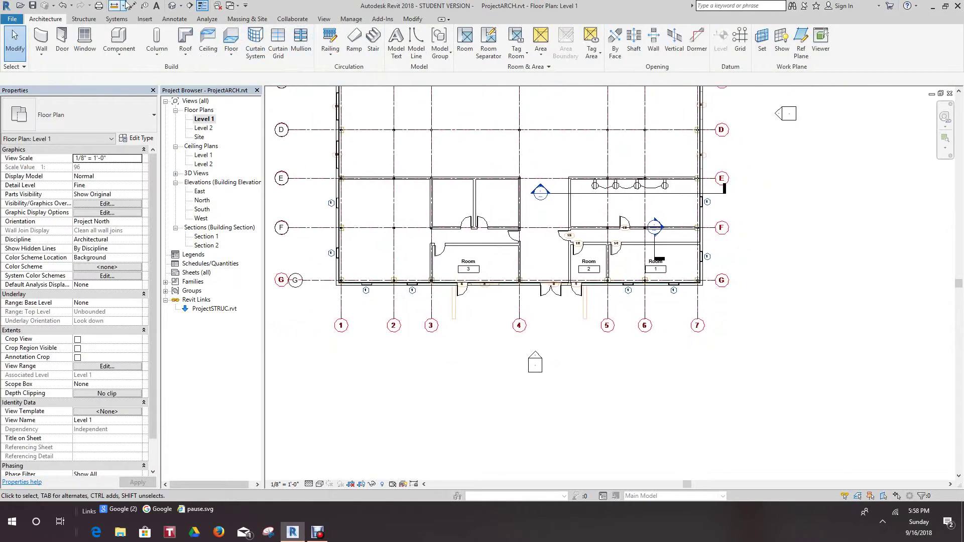
Undo the three room placements.
{"action": "left_click", "coordinate": [63, 6]}
{"action": "left_click", "coordinate": [64, 6]}
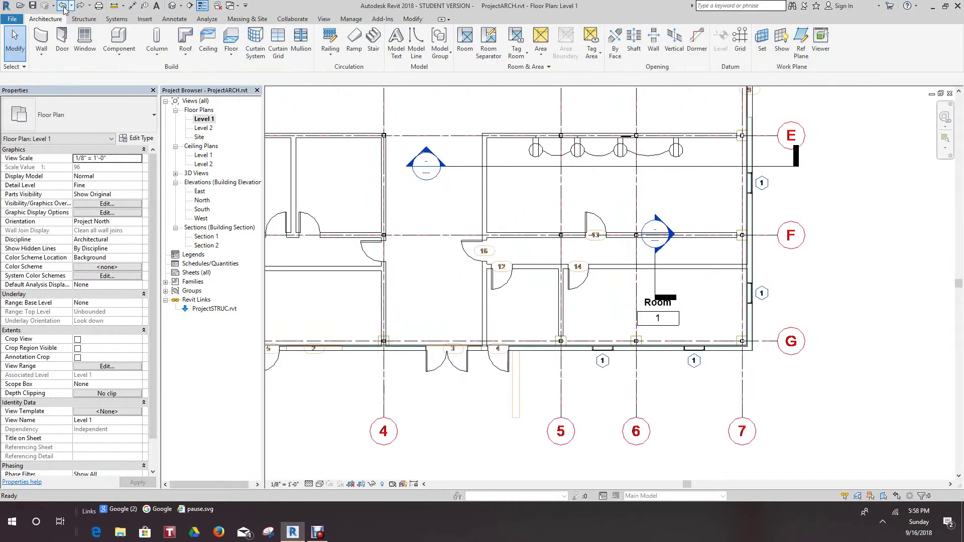
{"action": "scroll", "coordinate": [454, 255], "scroll_direction": "down", "scroll_amount": 4}
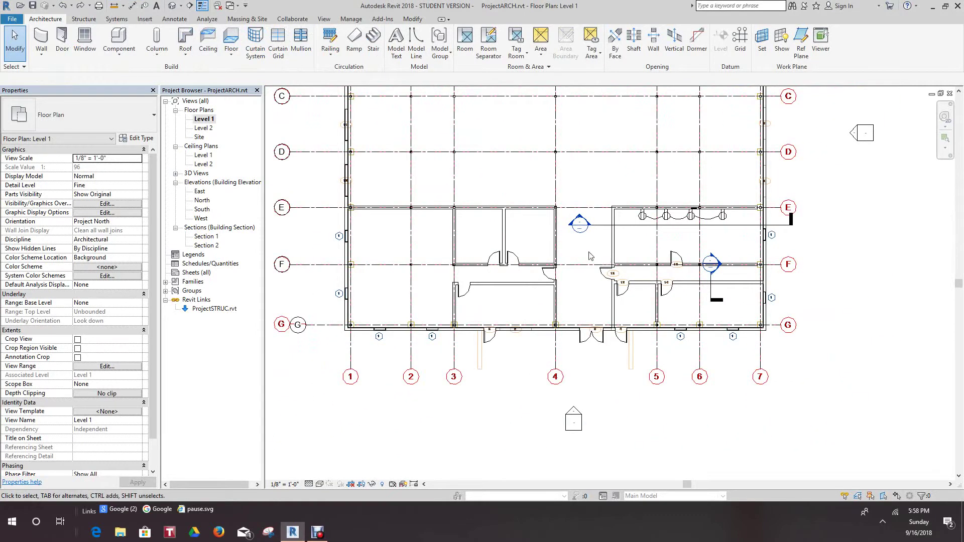
Draw a Generic - 5" wall chain from grid intersection E-2, about 9'-6" south along grid 2 and then east to the wall on grid 3.
{"action": "left_click", "coordinate": [43, 53]}
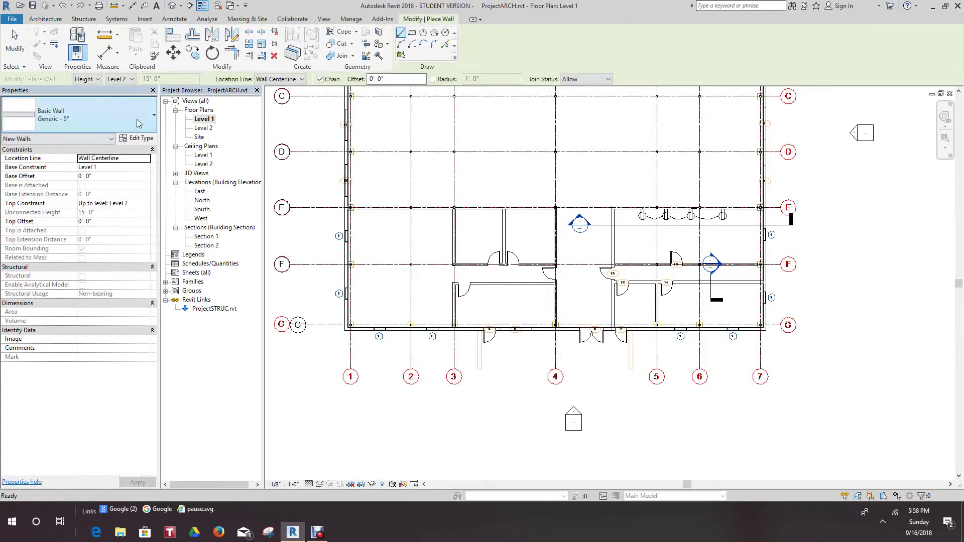
{"action": "left_click", "coordinate": [154, 115]}
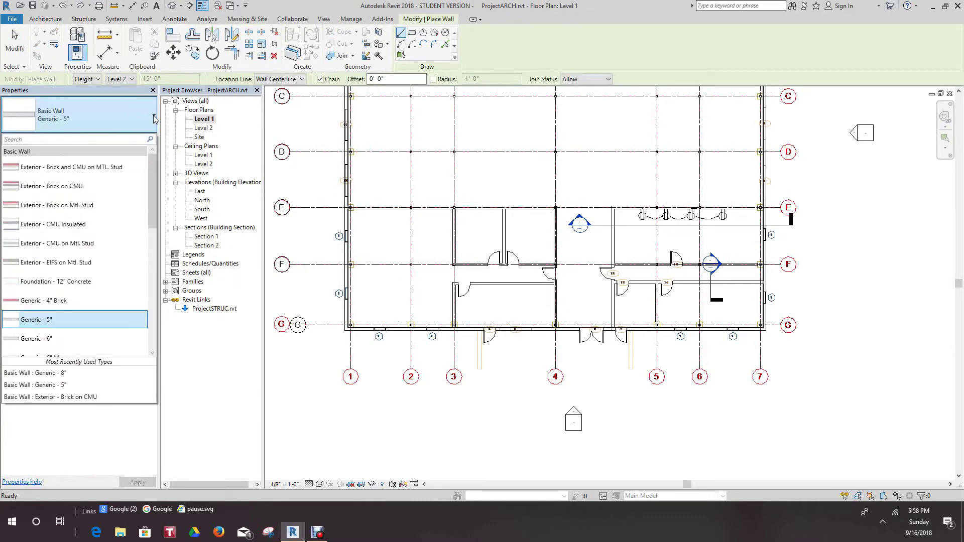
{"action": "left_click", "coordinate": [154, 118]}
{"action": "scroll", "coordinate": [421, 213], "scroll_direction": "up", "scroll_amount": 5}
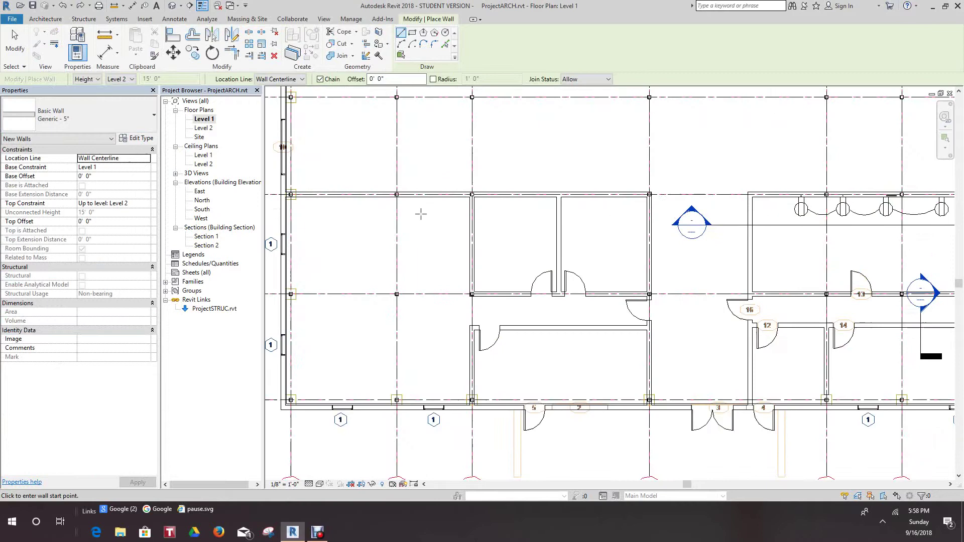
{"action": "scroll", "coordinate": [404, 200], "scroll_direction": "up", "scroll_amount": 4}
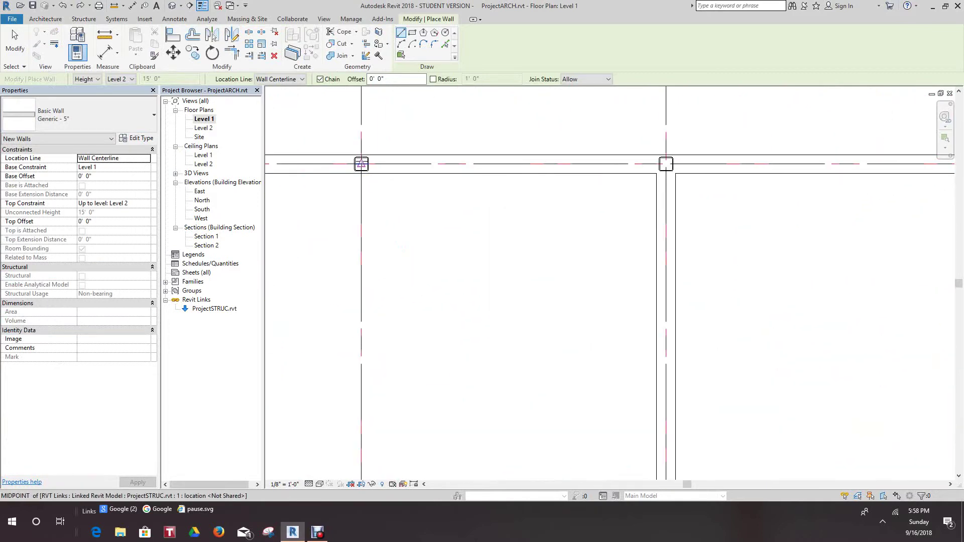
{"action": "left_click", "coordinate": [361, 163]}
{"action": "scroll", "coordinate": [369, 281], "scroll_direction": "down", "scroll_amount": 5}
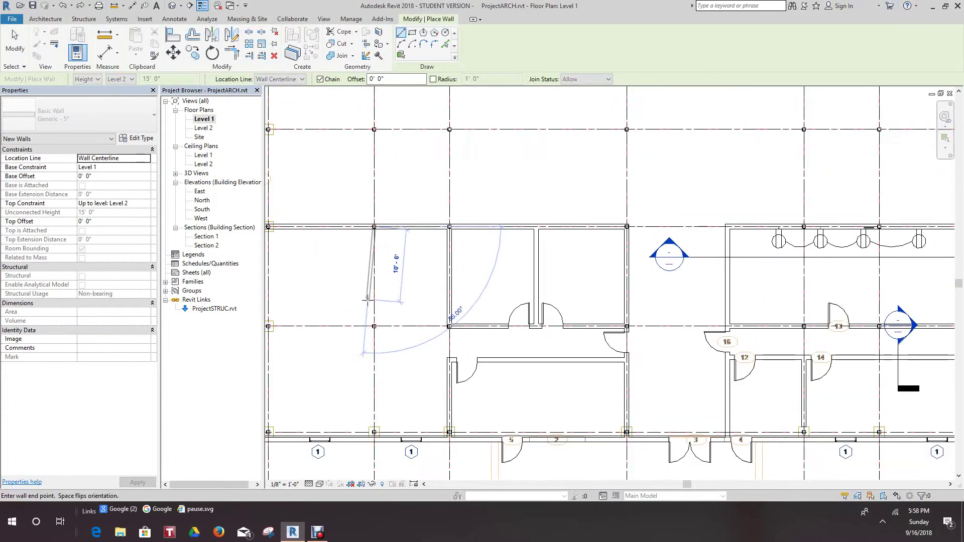
{"action": "scroll", "coordinate": [369, 301], "scroll_direction": "down", "scroll_amount": 3}
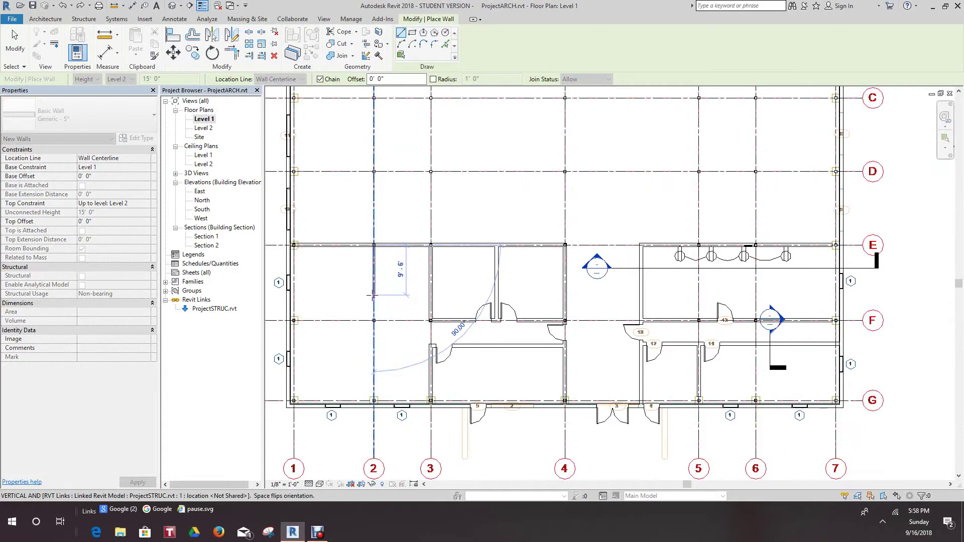
{"action": "left_click", "coordinate": [373, 295]}
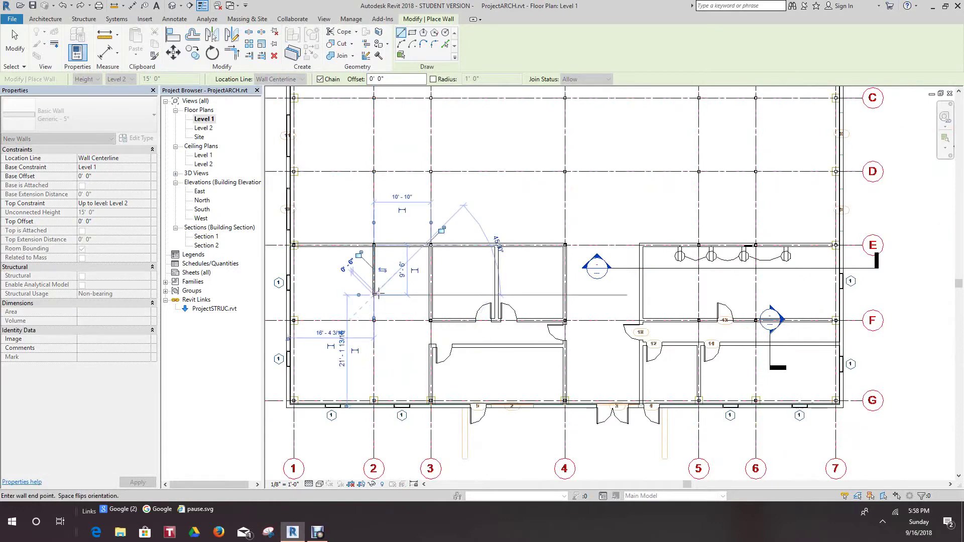
{"action": "left_click", "coordinate": [430, 295]}
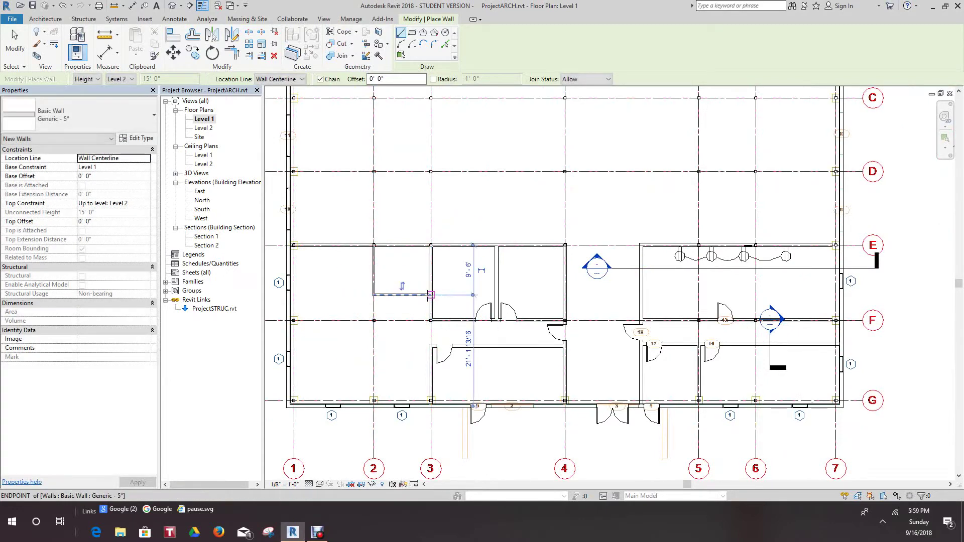
{"action": "right_click", "coordinate": [428, 297]}
{"action": "left_click", "coordinate": [452, 301]}
Place a Single-Flush 36" x 84" door in the grid E wall about 2'-0" from grid 2, swinging into the new small room.
{"action": "scroll", "coordinate": [437, 271], "scroll_direction": "down", "scroll_amount": 5}
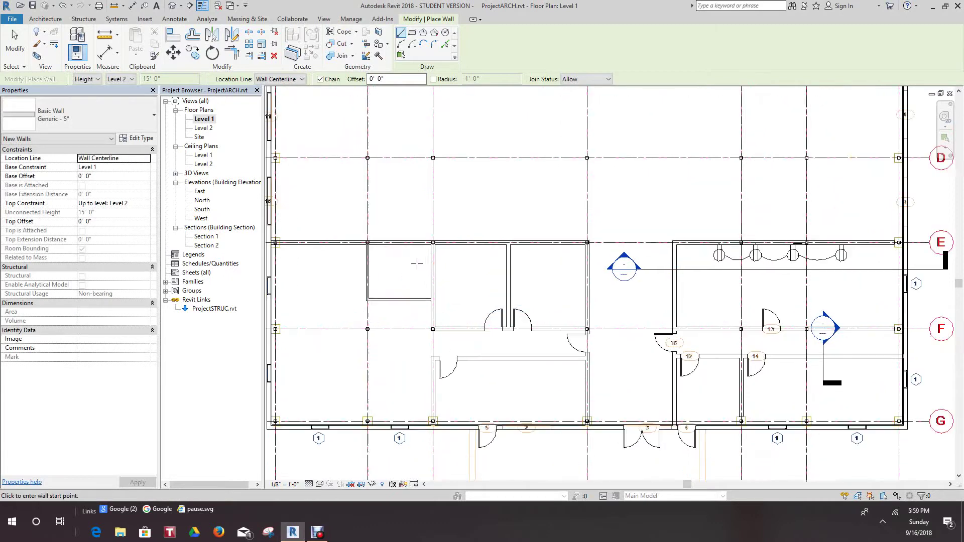
{"action": "scroll", "coordinate": [403, 247], "scroll_direction": "up", "scroll_amount": 2}
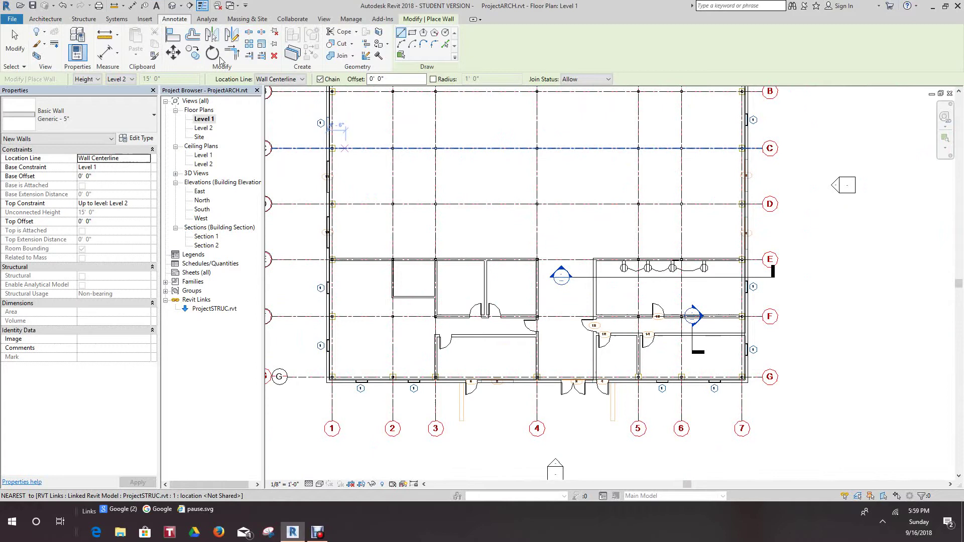
{"action": "scroll", "coordinate": [404, 261], "scroll_direction": "up", "scroll_amount": 2}
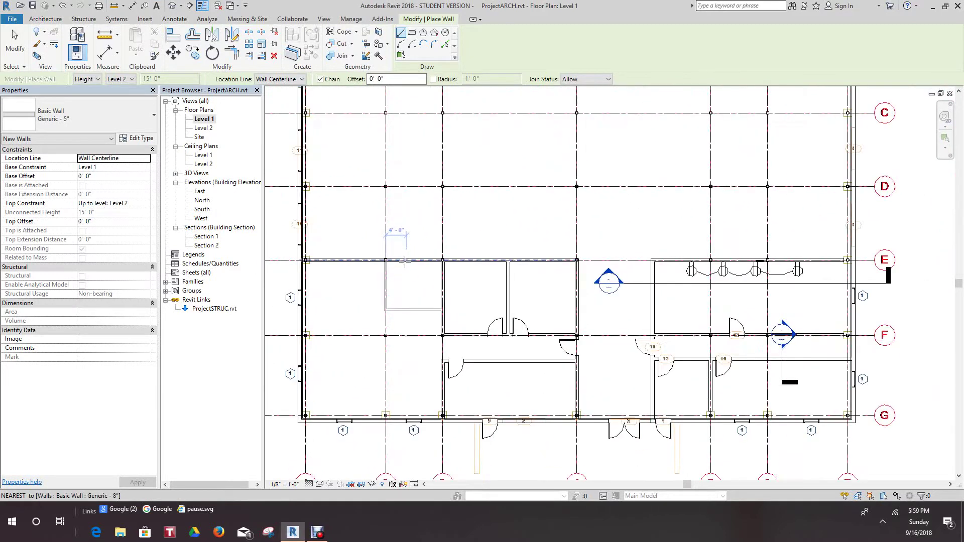
{"action": "scroll", "coordinate": [404, 261], "scroll_direction": "up", "scroll_amount": 2}
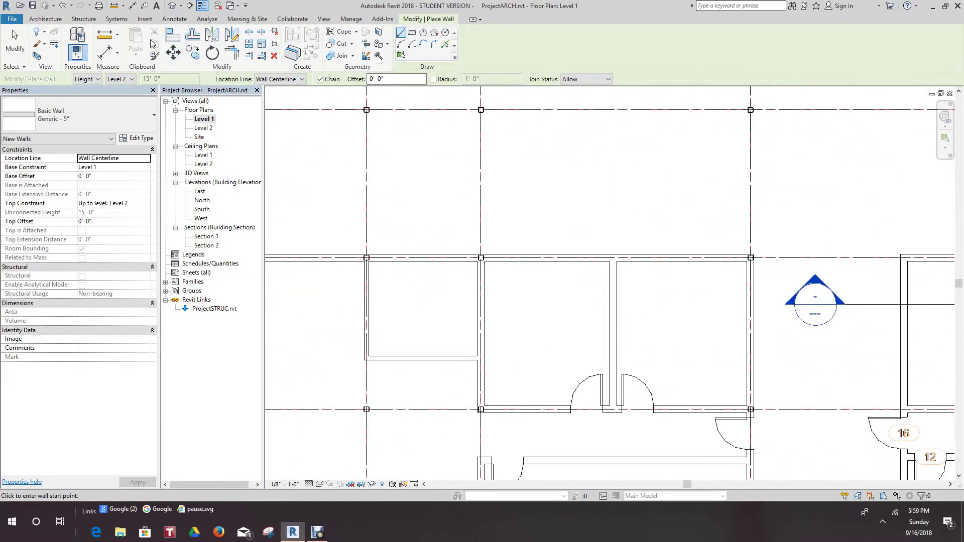
{"action": "left_click", "coordinate": [45, 18]}
{"action": "left_click", "coordinate": [63, 41]}
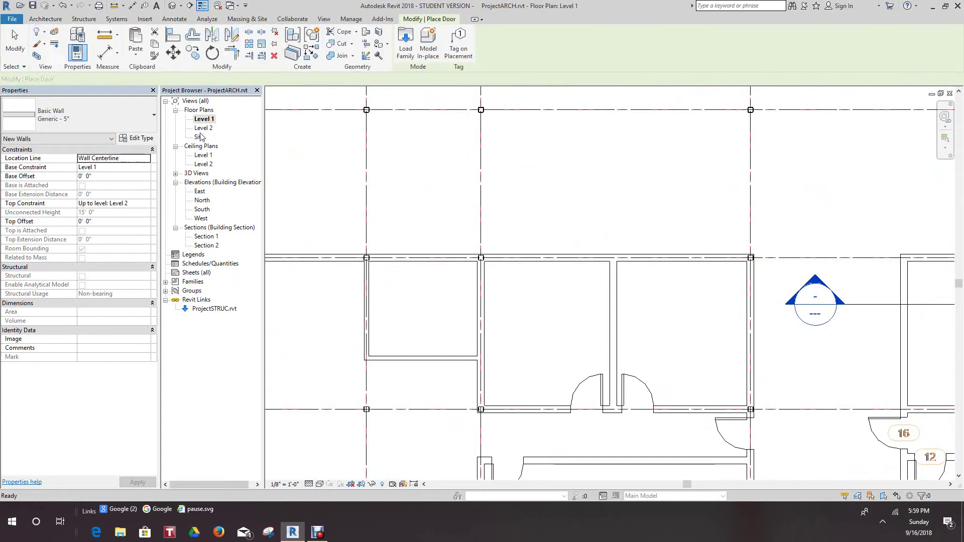
{"action": "scroll", "coordinate": [381, 275], "scroll_direction": "up", "scroll_amount": 1}
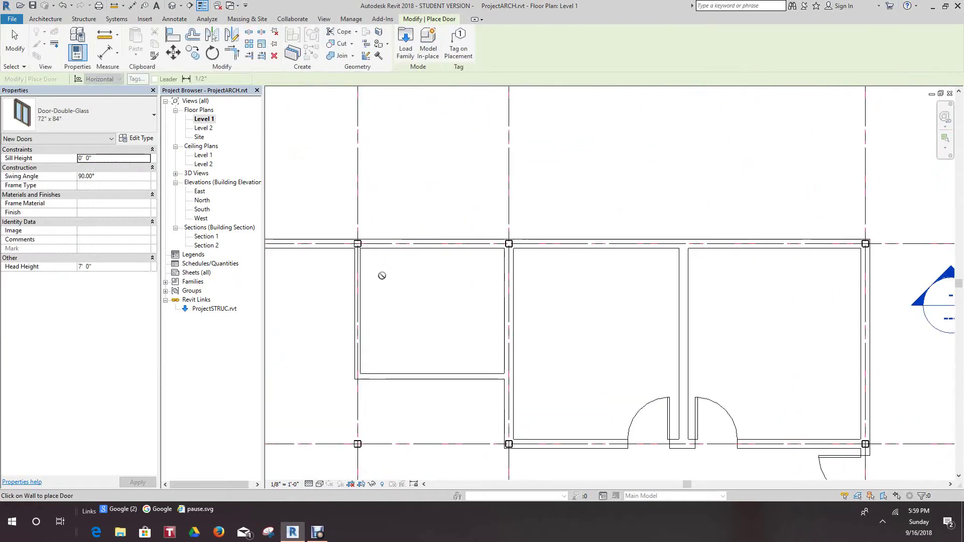
{"action": "left_click", "coordinate": [150, 119]}
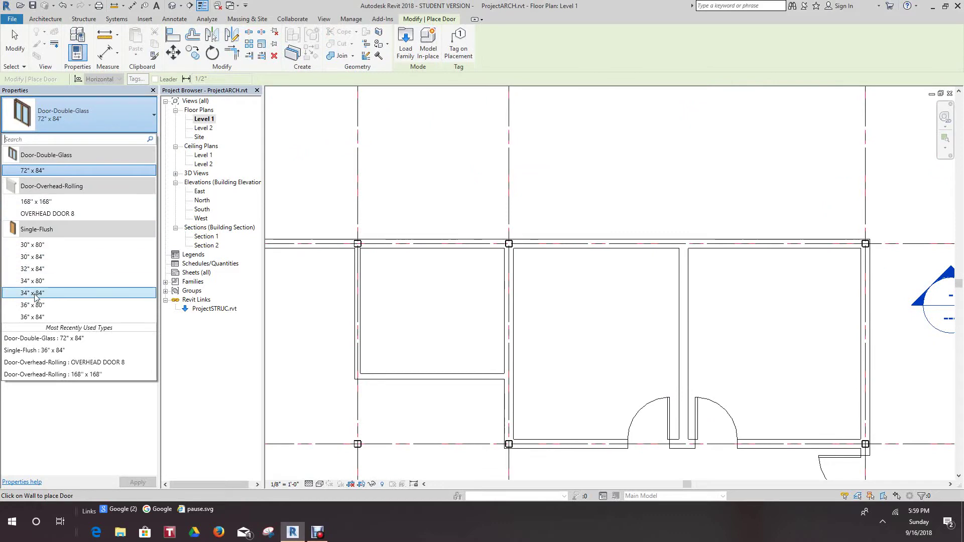
{"action": "left_click", "coordinate": [32, 317]}
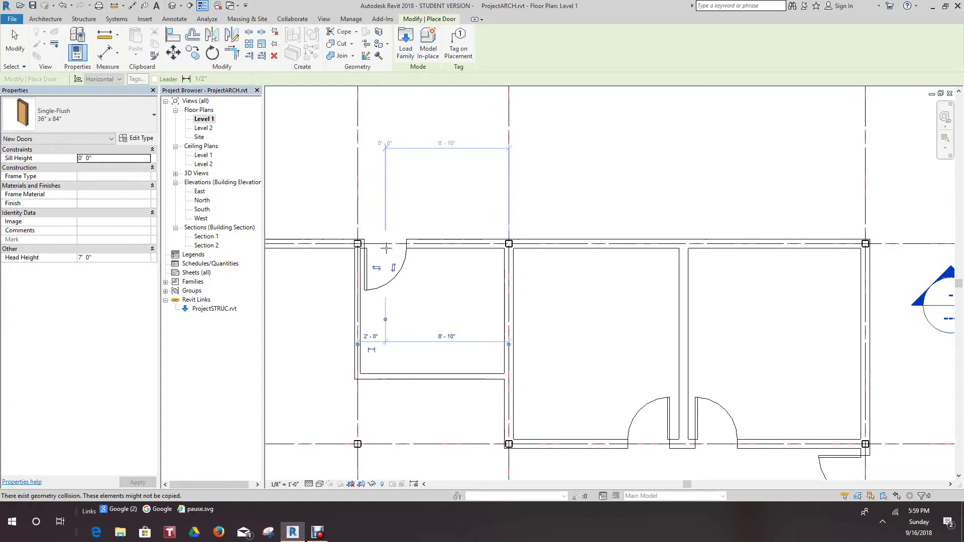
{"action": "scroll", "coordinate": [384, 245], "scroll_direction": "down", "scroll_amount": 2}
{"action": "right_click", "coordinate": [386, 190]}
{"action": "key", "text": "Escape"}
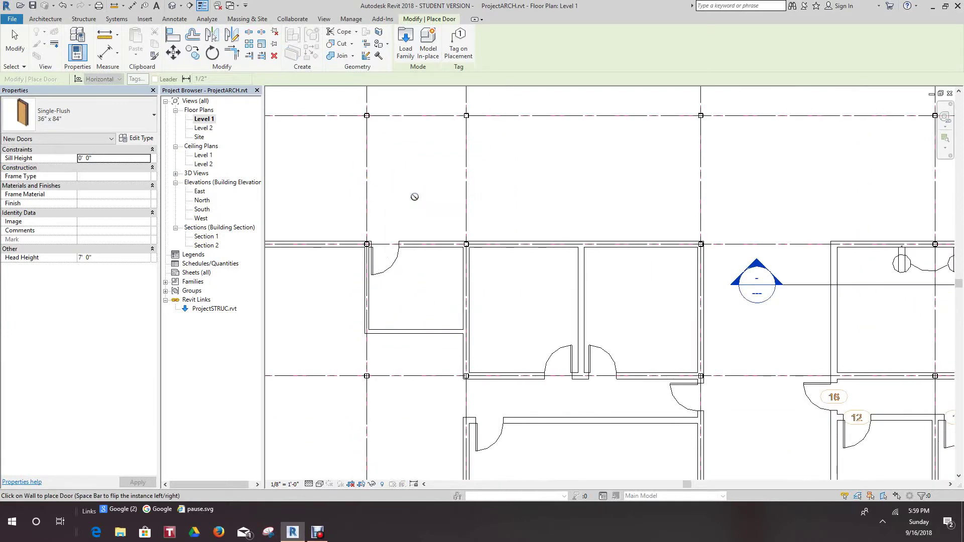
{"action": "scroll", "coordinate": [416, 198], "scroll_direction": "down", "scroll_amount": 2}
{"action": "right_click", "coordinate": [395, 152]}
{"action": "left_click", "coordinate": [421, 161]}
Examine the Level 1 plan around the new small room and the other enclosed spaces between grids E and G.
{"action": "scroll", "coordinate": [419, 251], "scroll_direction": "up", "scroll_amount": 1}
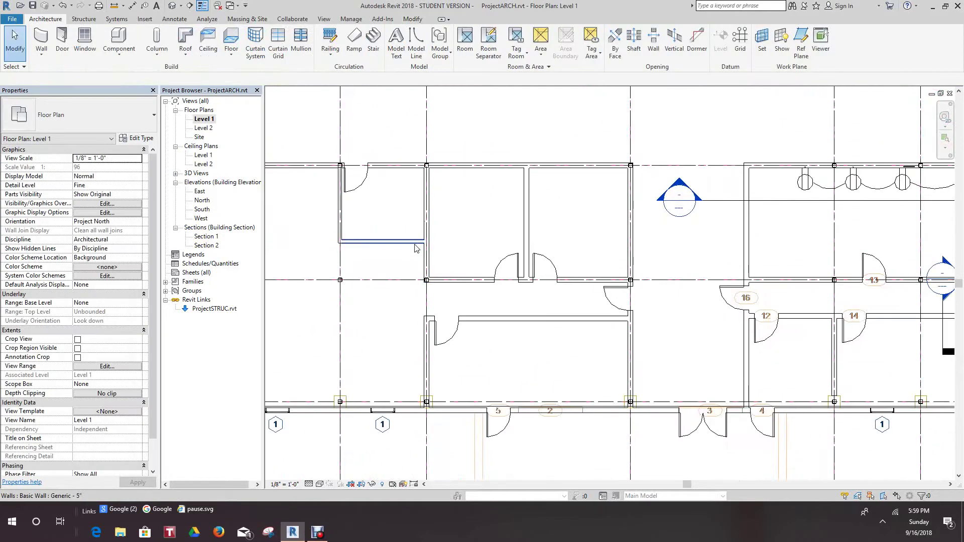
{"action": "left_click", "coordinate": [411, 242]}
{"action": "scroll", "coordinate": [410, 243], "scroll_direction": "down", "scroll_amount": 1}
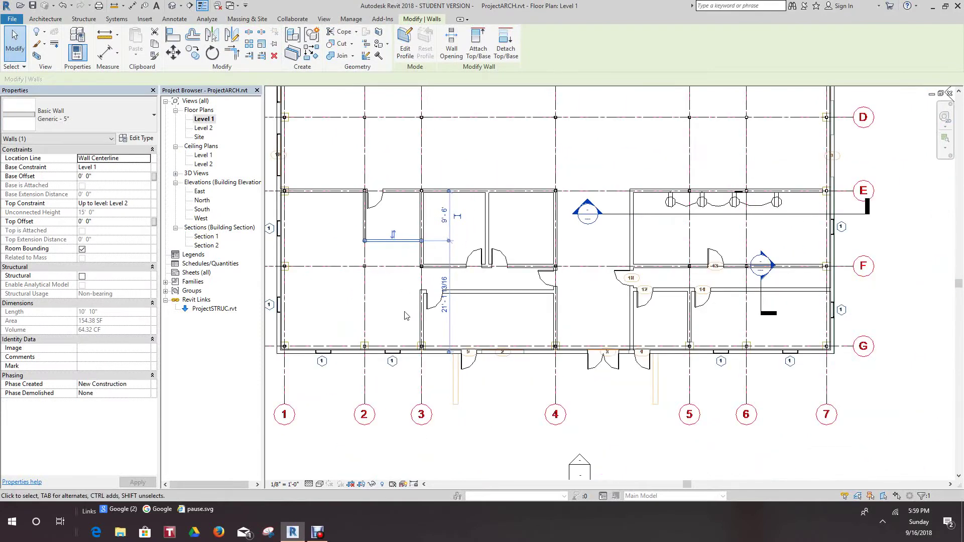
{"action": "key", "text": "Escape"}
{"action": "scroll", "coordinate": [401, 254], "scroll_direction": "down", "scroll_amount": 2}
{"action": "scroll", "coordinate": [401, 255], "scroll_direction": "down", "scroll_amount": 1}
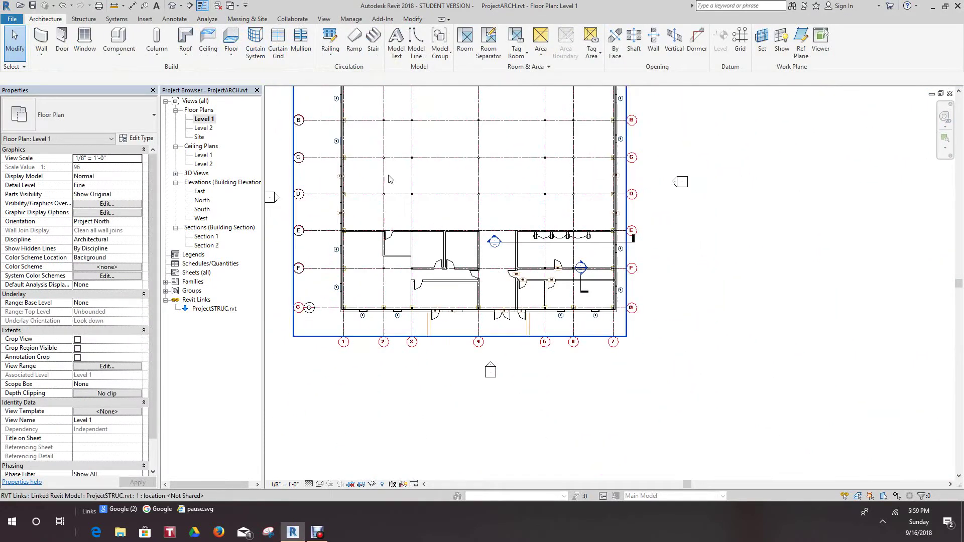
{"action": "middle_click_drag", "start_coordinate": [435, 224], "coordinate": [442, 280]}
{"action": "scroll", "coordinate": [510, 197], "scroll_direction": "down", "scroll_amount": 1}
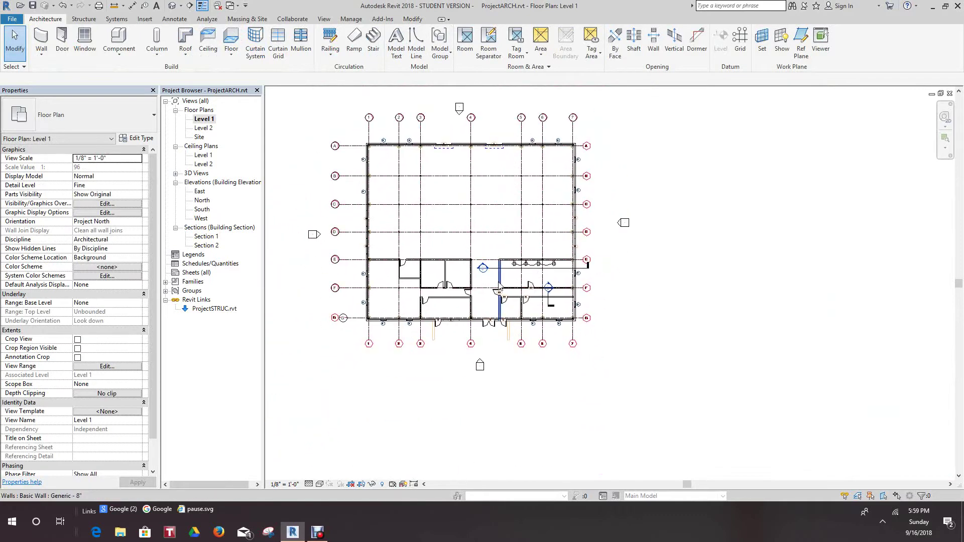
{"action": "scroll", "coordinate": [424, 314], "scroll_direction": "up", "scroll_amount": 3}
{"action": "scroll", "coordinate": [424, 313], "scroll_direction": "down", "scroll_amount": 1}
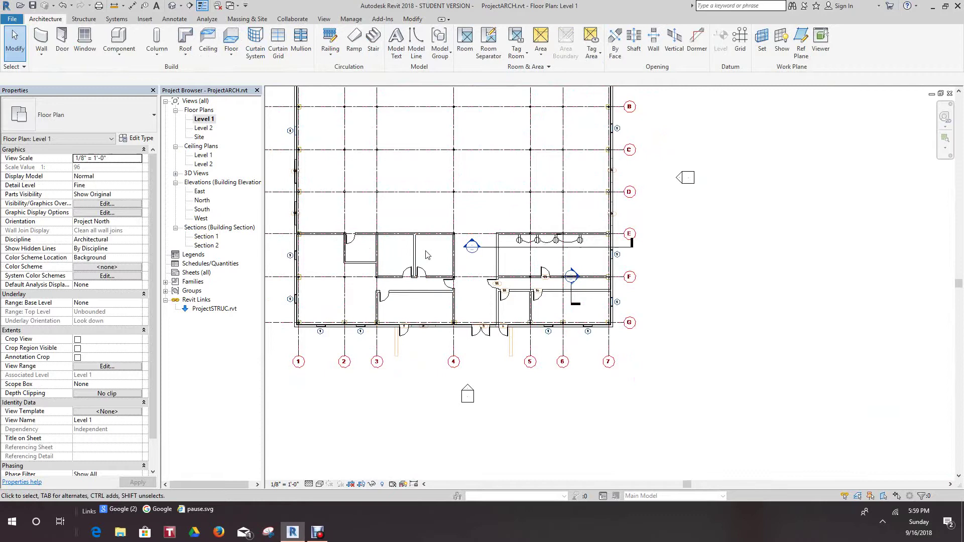
{"action": "scroll", "coordinate": [426, 255], "scroll_direction": "up", "scroll_amount": 1}
{"action": "scroll", "coordinate": [426, 256], "scroll_direction": "down", "scroll_amount": 1}
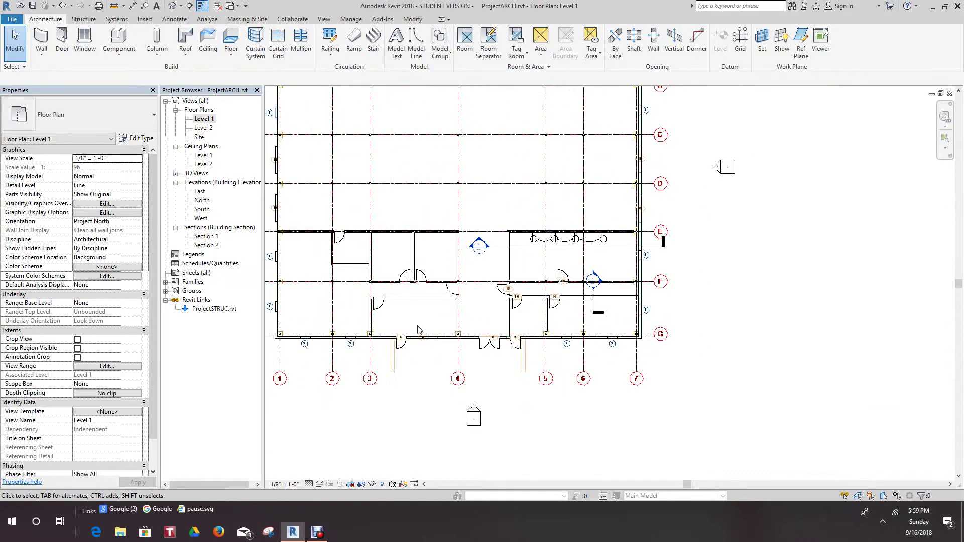
{"action": "scroll", "coordinate": [419, 320], "scroll_direction": "up", "scroll_amount": 1}
{"action": "scroll", "coordinate": [423, 318], "scroll_direction": "down", "scroll_amount": 1}
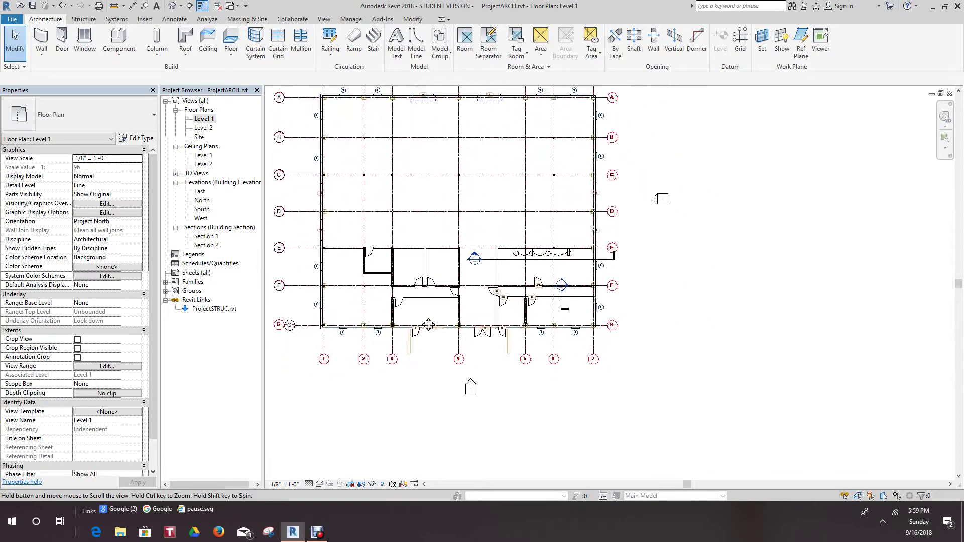
{"action": "scroll", "coordinate": [427, 316], "scroll_direction": "up", "scroll_amount": 1}
{"action": "scroll", "coordinate": [428, 311], "scroll_direction": "down", "scroll_amount": 2}
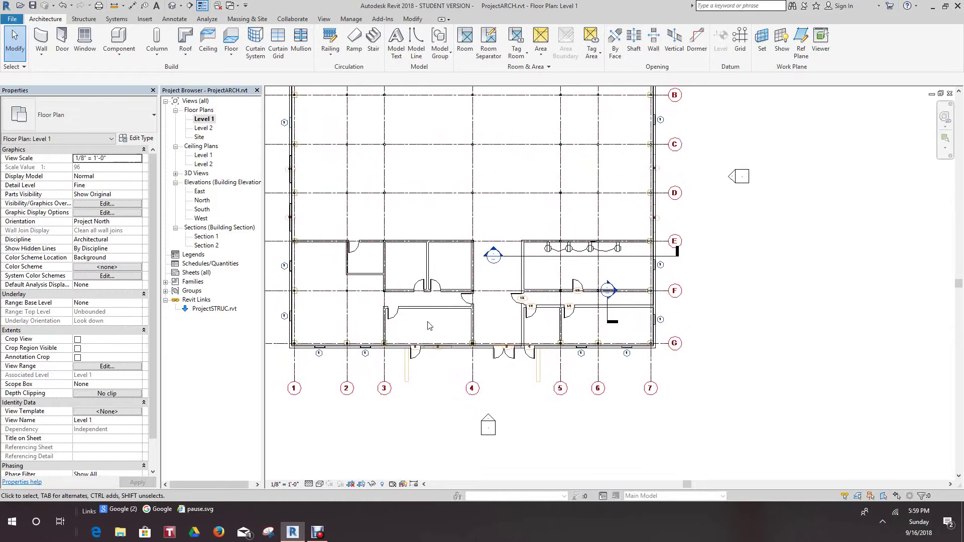
Place tagged rooms in the two enclosed spaces along grid G between grids 4 and 7, starting with the easternmost.
{"action": "left_click", "coordinate": [465, 40]}
{"action": "scroll", "coordinate": [532, 318], "scroll_direction": "up", "scroll_amount": 5}
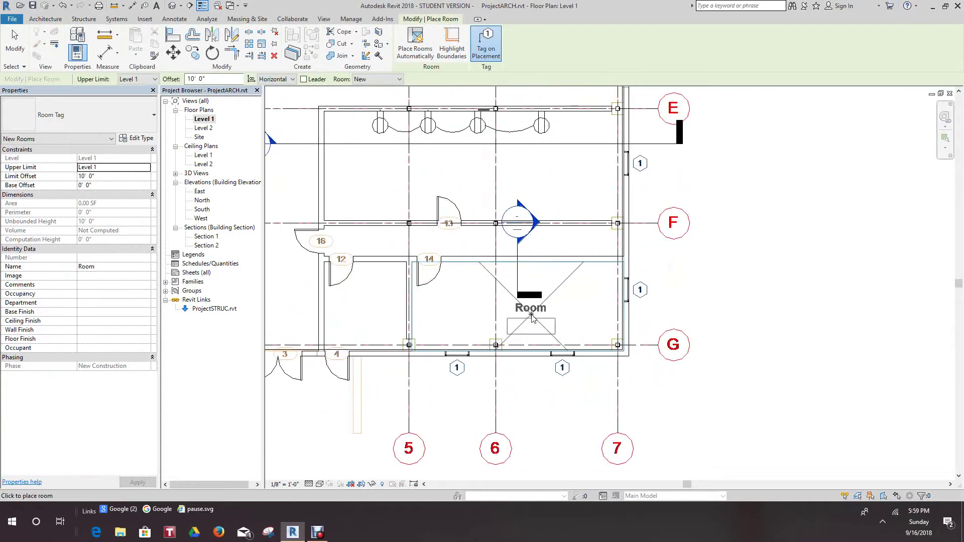
{"action": "left_click", "coordinate": [531, 316]}
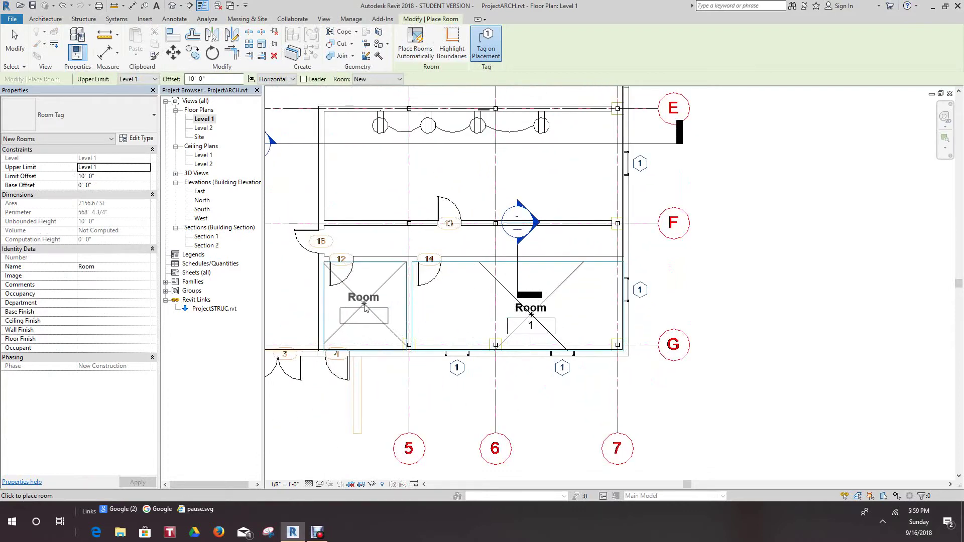
{"action": "left_click", "coordinate": [365, 314]}
Place tagged rooms in the three enclosed spaces between grids 3 and 4 and in the small room between grids 2 and 3.
{"action": "scroll", "coordinate": [362, 299], "scroll_direction": "down", "scroll_amount": 1}
{"action": "middle_click_drag", "start_coordinate": [279, 296], "coordinate": [481, 280]}
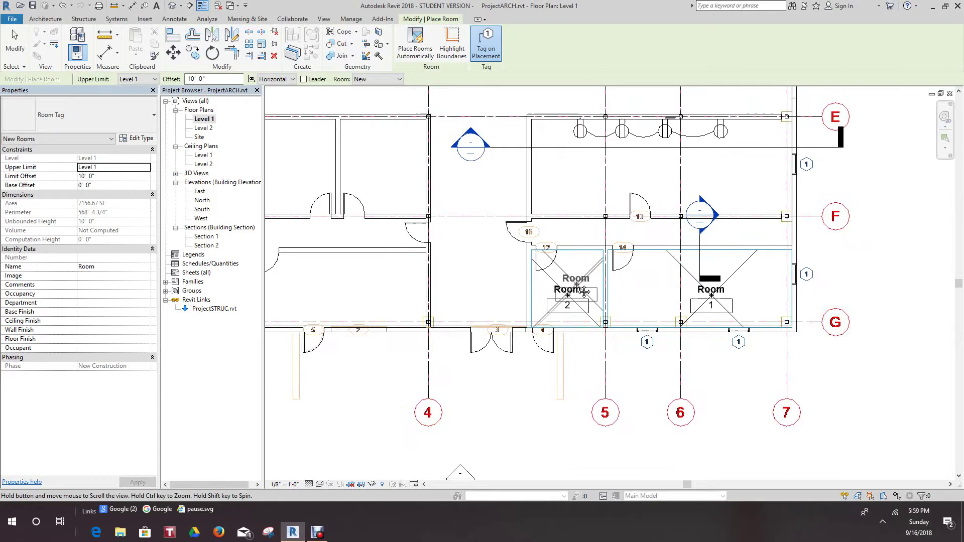
{"action": "scroll", "coordinate": [481, 279], "scroll_direction": "down", "scroll_amount": 2}
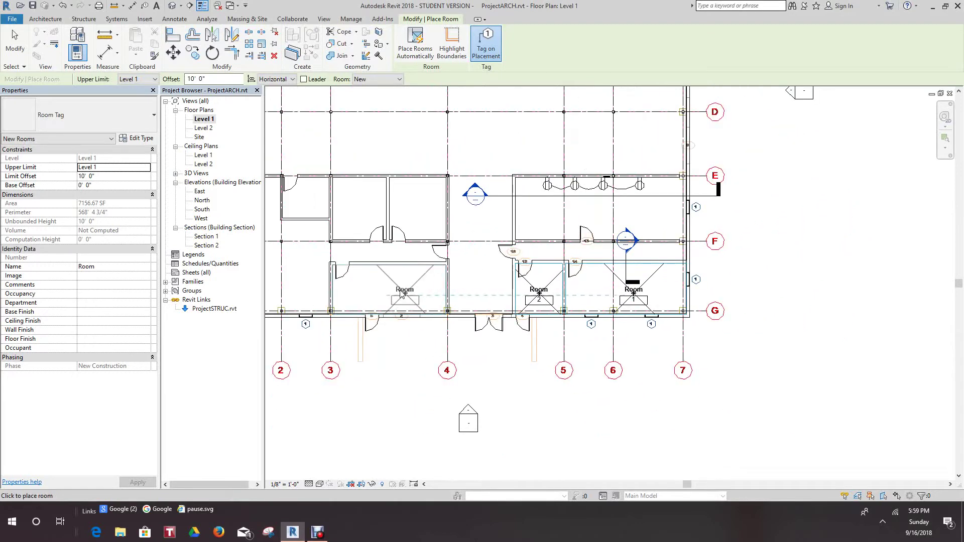
{"action": "left_click", "coordinate": [394, 296]}
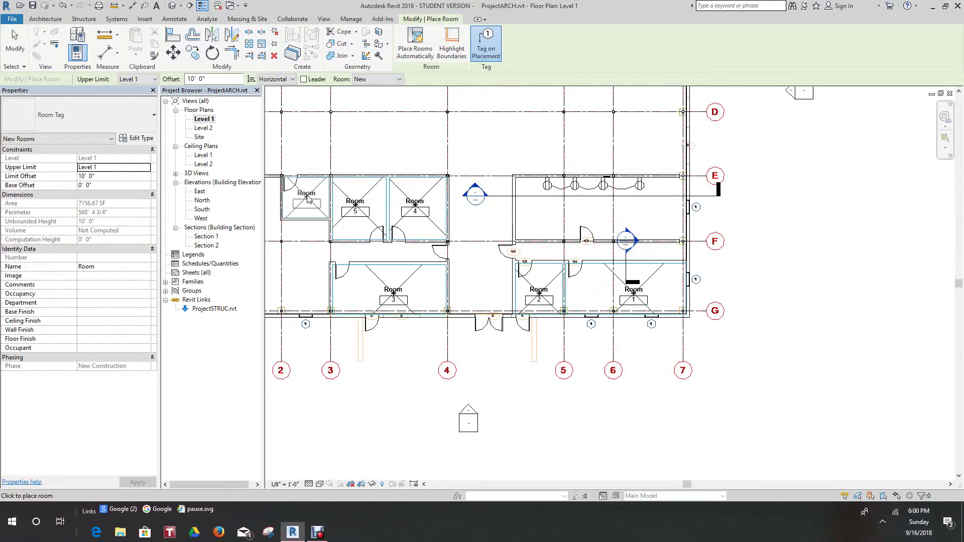
{"action": "scroll", "coordinate": [313, 198], "scroll_direction": "up", "scroll_amount": 1}
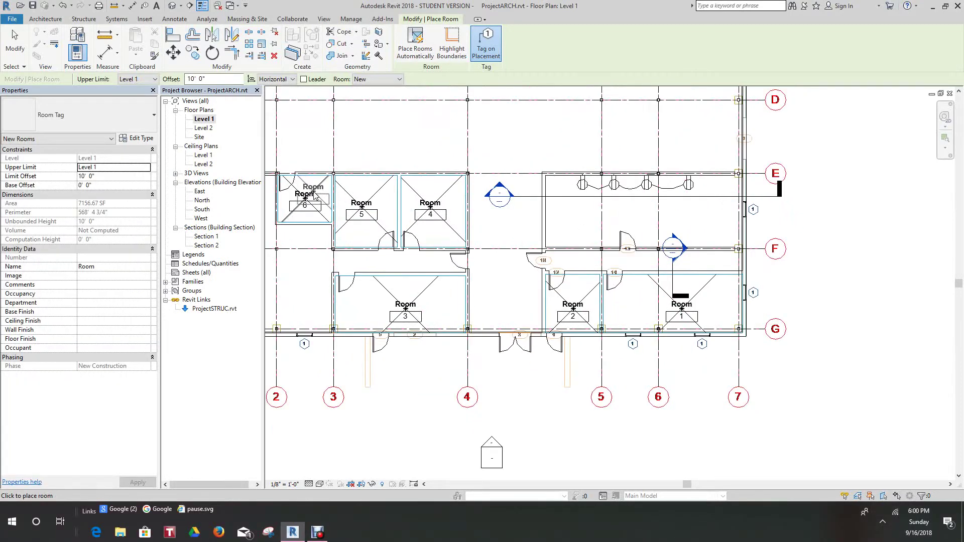
{"action": "left_click", "coordinate": [311, 199]}
{"action": "right_click", "coordinate": [319, 193]}
{"action": "left_click", "coordinate": [342, 198]}
{"action": "key", "text": "Escape"}
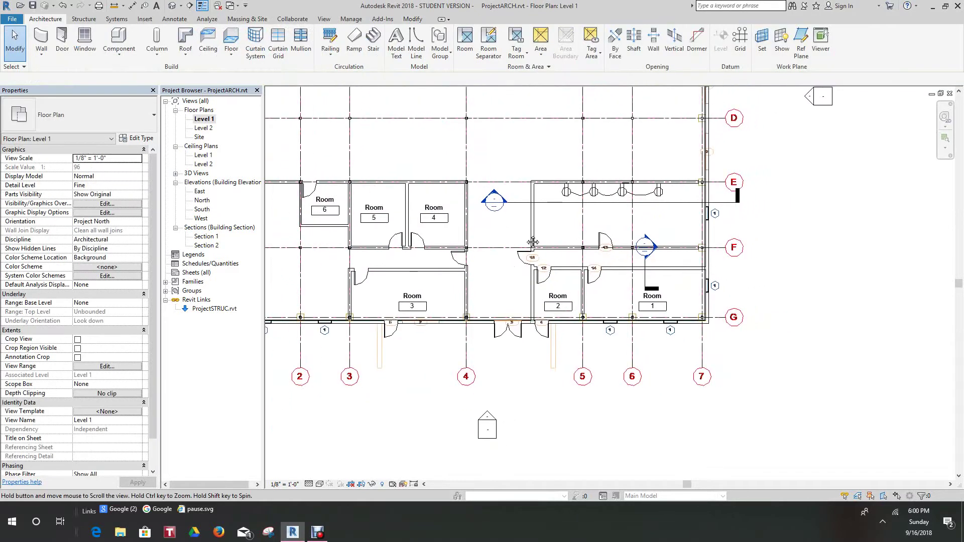
{"action": "middle_click_drag", "start_coordinate": [572, 198], "coordinate": [492, 207]}
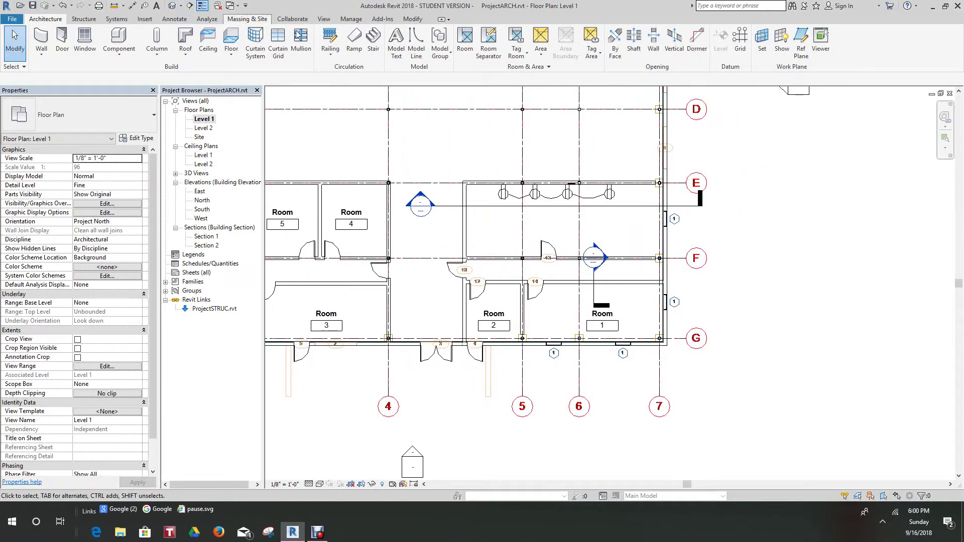
{"action": "scroll", "coordinate": [474, 173], "scroll_direction": "up", "scroll_amount": 2}
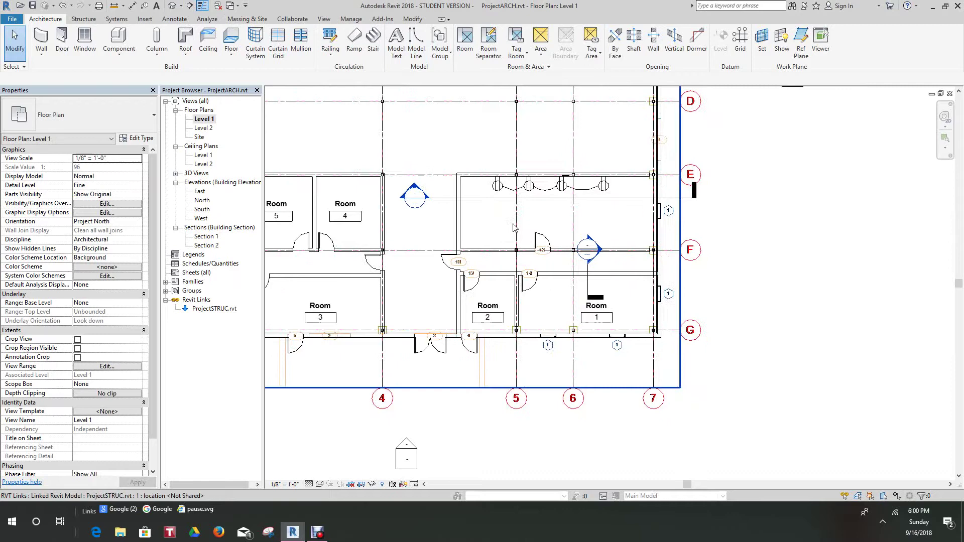
{"action": "middle_click_drag", "start_coordinate": [499, 233], "coordinate": [439, 237]}
{"action": "scroll", "coordinate": [439, 236], "scroll_direction": "up", "scroll_amount": 1}
{"action": "scroll", "coordinate": [433, 229], "scroll_direction": "down", "scroll_amount": 1}
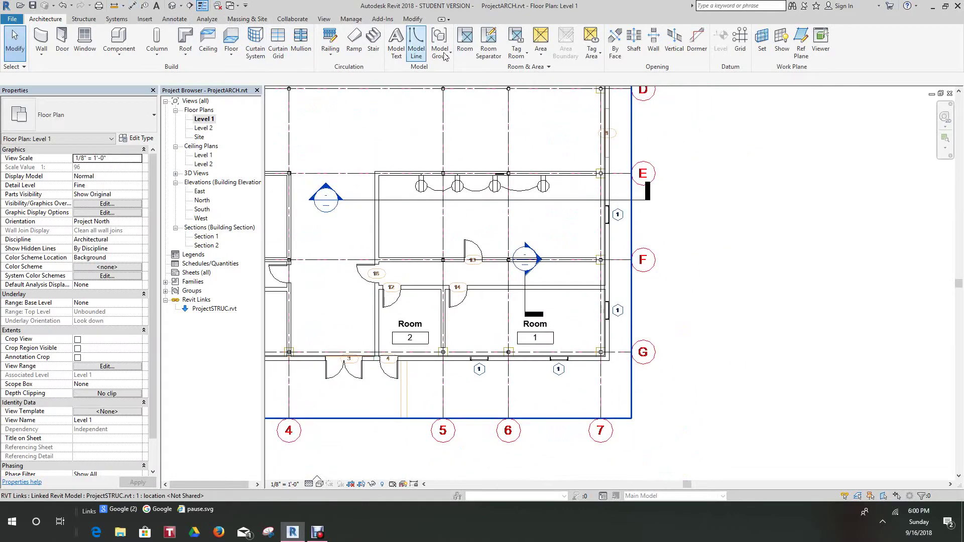
{"action": "left_click", "coordinate": [465, 41]}
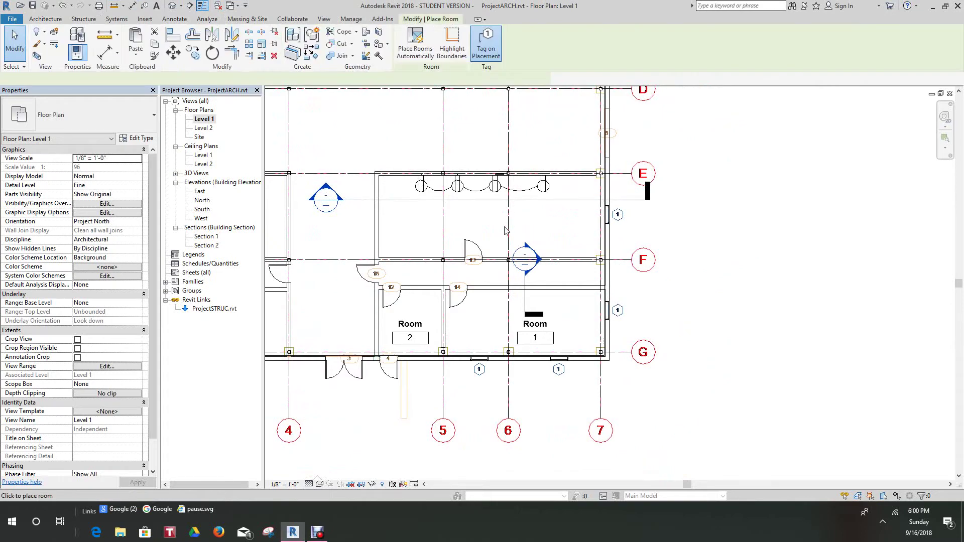
{"action": "scroll", "coordinate": [505, 230], "scroll_direction": "down", "scroll_amount": 5}
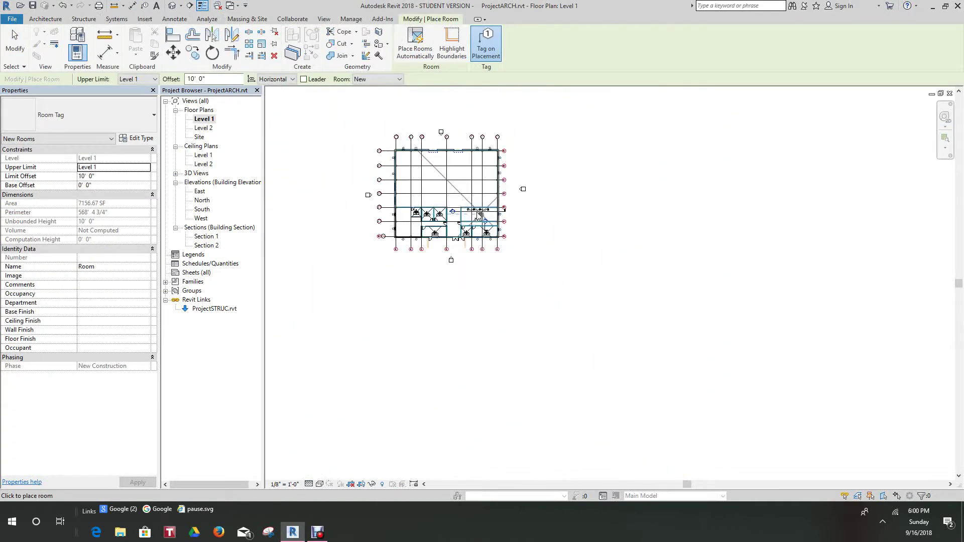
{"action": "scroll", "coordinate": [480, 215], "scroll_direction": "up", "scroll_amount": 6}
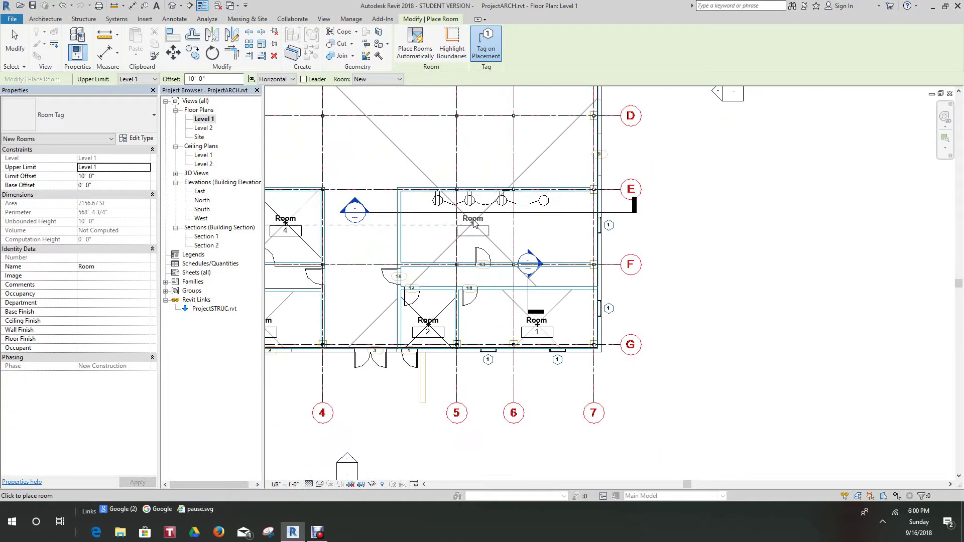
{"action": "scroll", "coordinate": [473, 223], "scroll_direction": "up", "scroll_amount": 2}
{"action": "scroll", "coordinate": [474, 224], "scroll_direction": "down", "scroll_amount": 3}
{"action": "scroll", "coordinate": [473, 226], "scroll_direction": "down", "scroll_amount": 1}
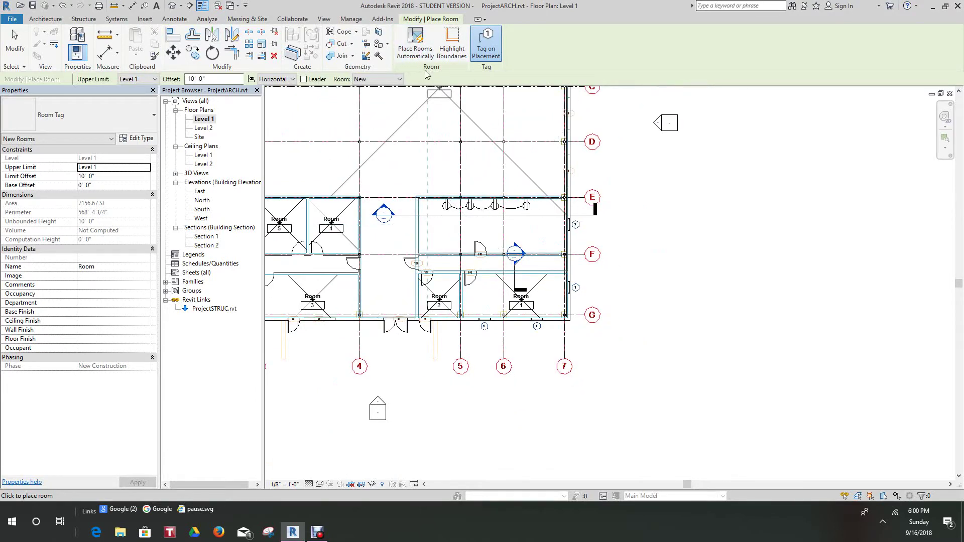
{"action": "left_click", "coordinate": [478, 160]}
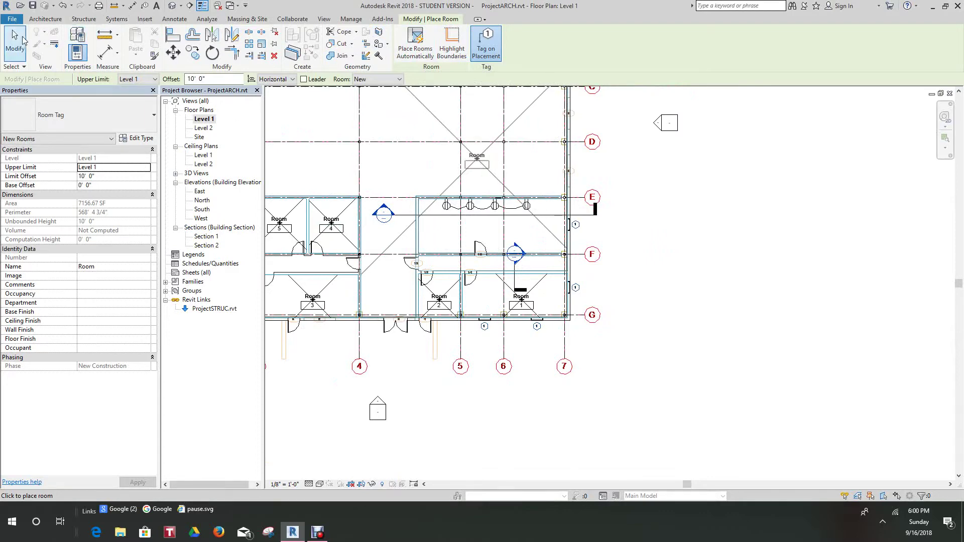
{"action": "left_click", "coordinate": [20, 40]}
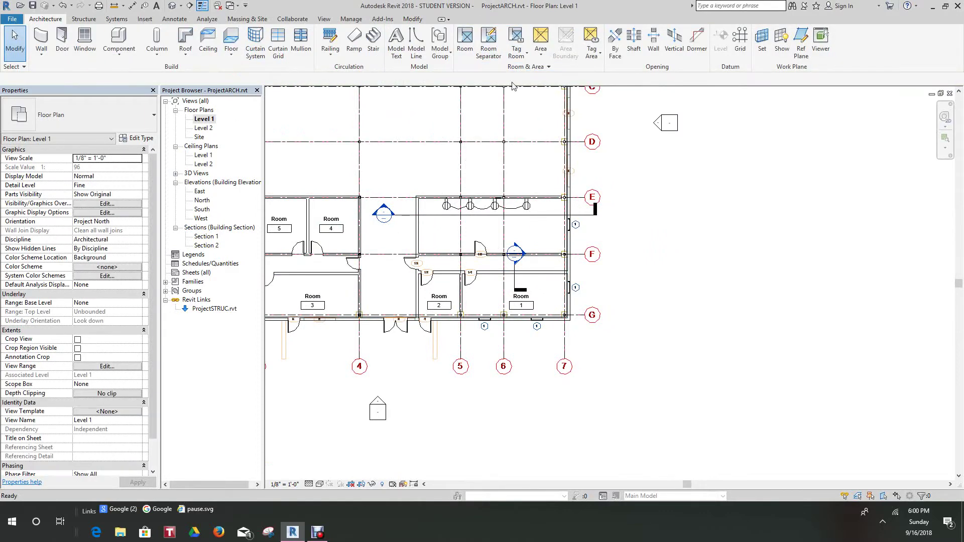
Draw a rectangular room separation boundary from the large eastern space's northwest inner corner below grid E to the column at grid intersection F-7.
{"action": "left_click", "coordinate": [490, 44]}
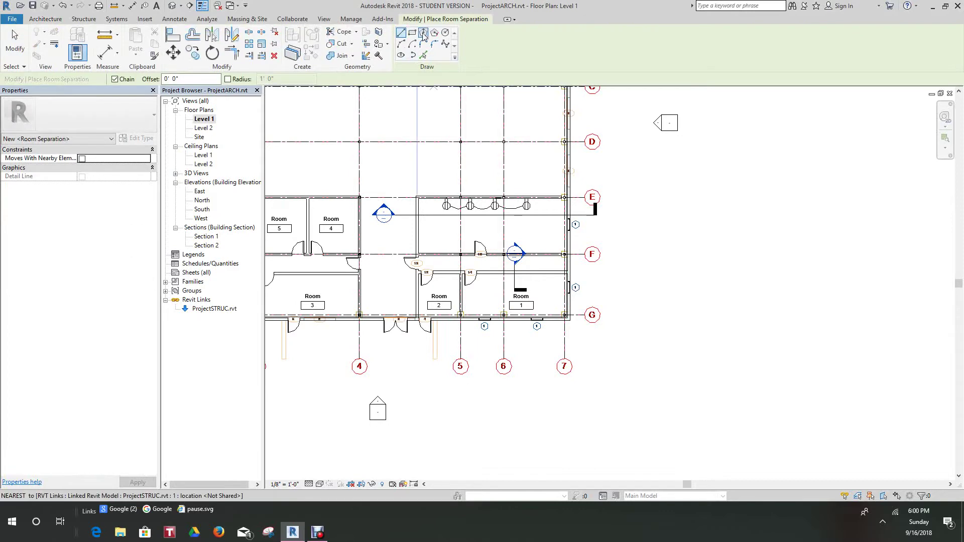
{"action": "left_click", "coordinate": [412, 33]}
{"action": "scroll", "coordinate": [419, 193], "scroll_direction": "up", "scroll_amount": 3}
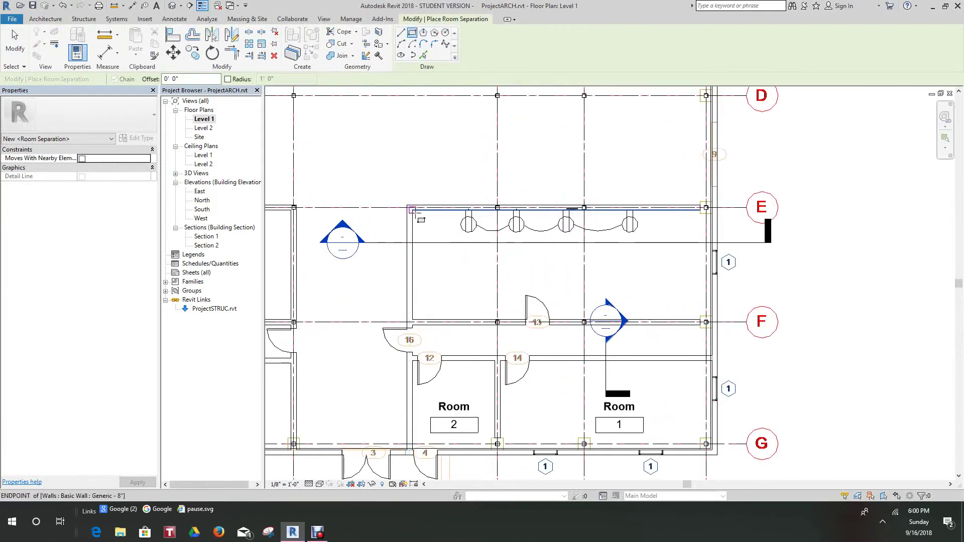
{"action": "left_click", "coordinate": [412, 210]}
{"action": "scroll", "coordinate": [653, 301], "scroll_direction": "up", "scroll_amount": 2}
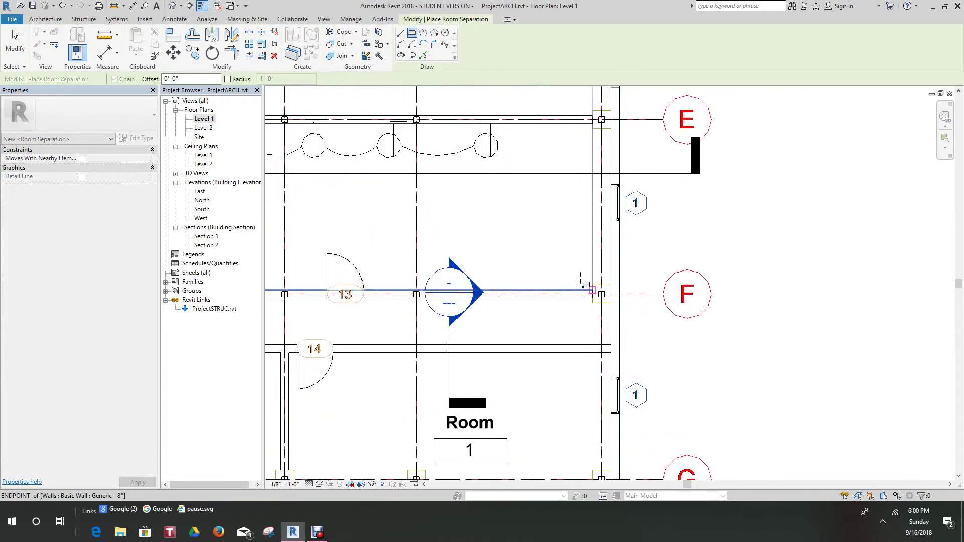
{"action": "scroll", "coordinate": [582, 280], "scroll_direction": "up", "scroll_amount": 2}
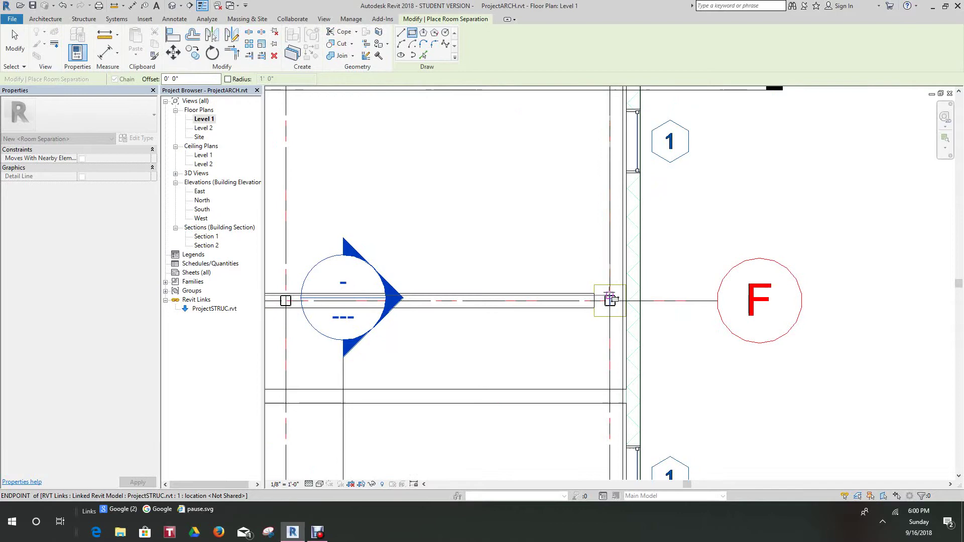
{"action": "scroll", "coordinate": [609, 300], "scroll_direction": "up", "scroll_amount": 2}
{"action": "left_click", "coordinate": [610, 302]}
{"action": "scroll", "coordinate": [607, 276], "scroll_direction": "down", "scroll_amount": 1}
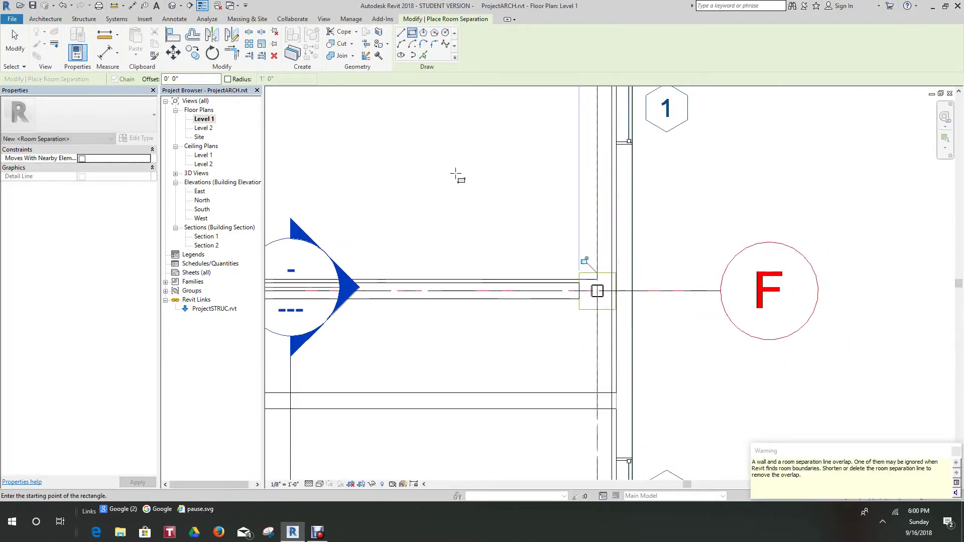
{"action": "scroll", "coordinate": [467, 198], "scroll_direction": "down", "scroll_amount": 8}
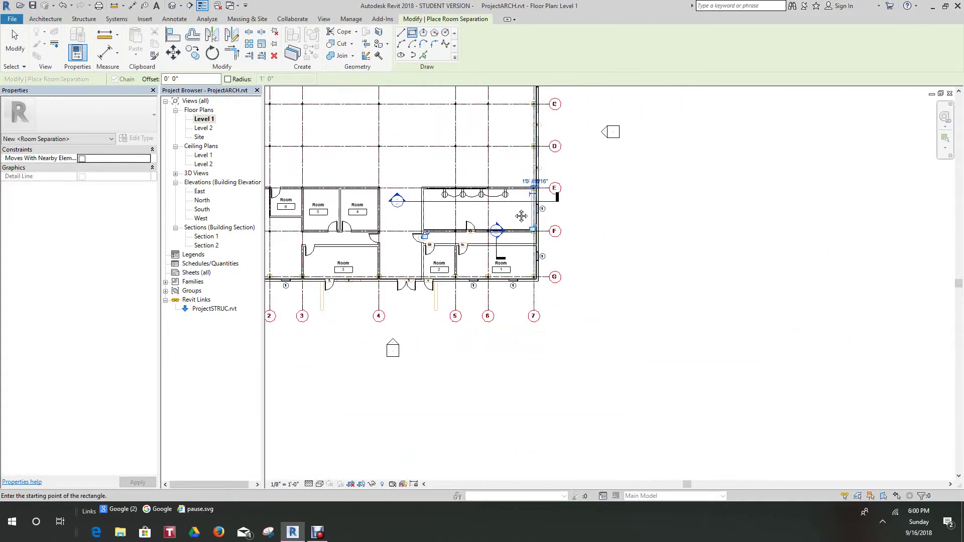
Place a tagged room inside the separated space between grids E and F, near grid 6, and end room placement.
{"action": "scroll", "coordinate": [503, 193], "scroll_direction": "up", "scroll_amount": 3}
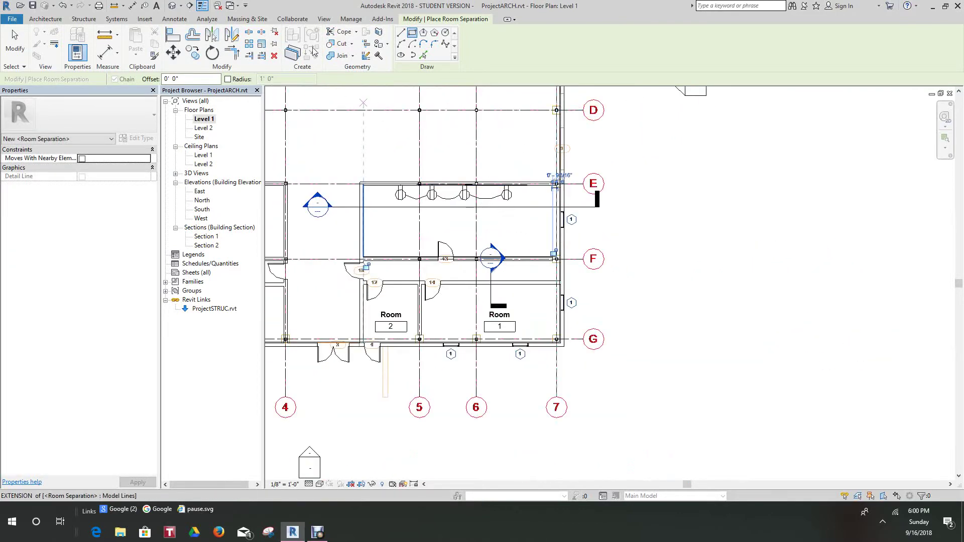
{"action": "left_click", "coordinate": [54, 20]}
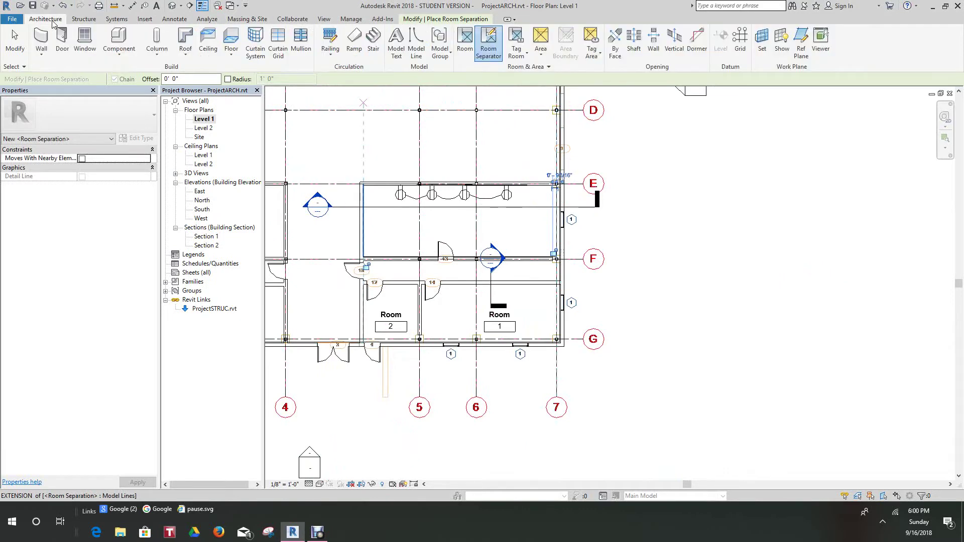
{"action": "left_click", "coordinate": [475, 52]}
{"action": "scroll", "coordinate": [466, 223], "scroll_direction": "up", "scroll_amount": 2}
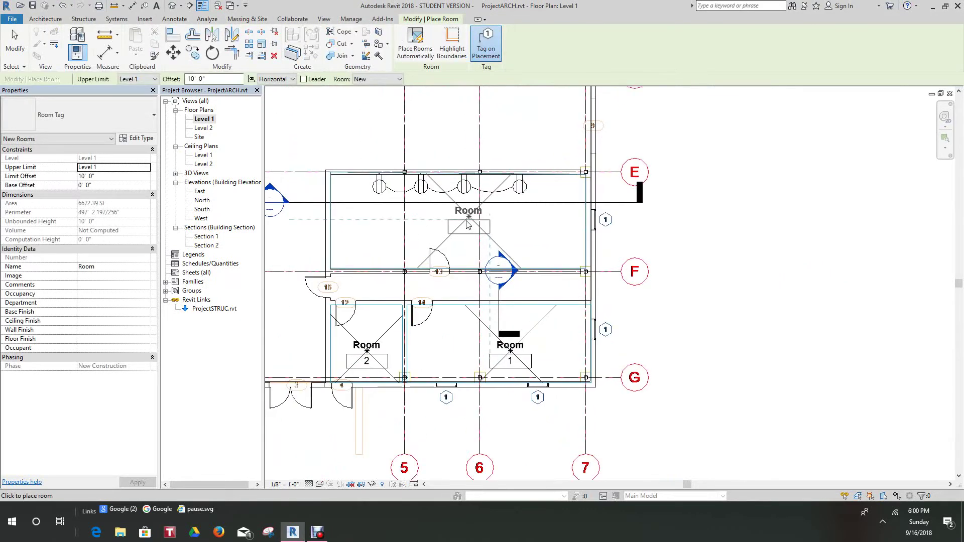
{"action": "left_click", "coordinate": [467, 224]}
{"action": "right_click", "coordinate": [466, 223]}
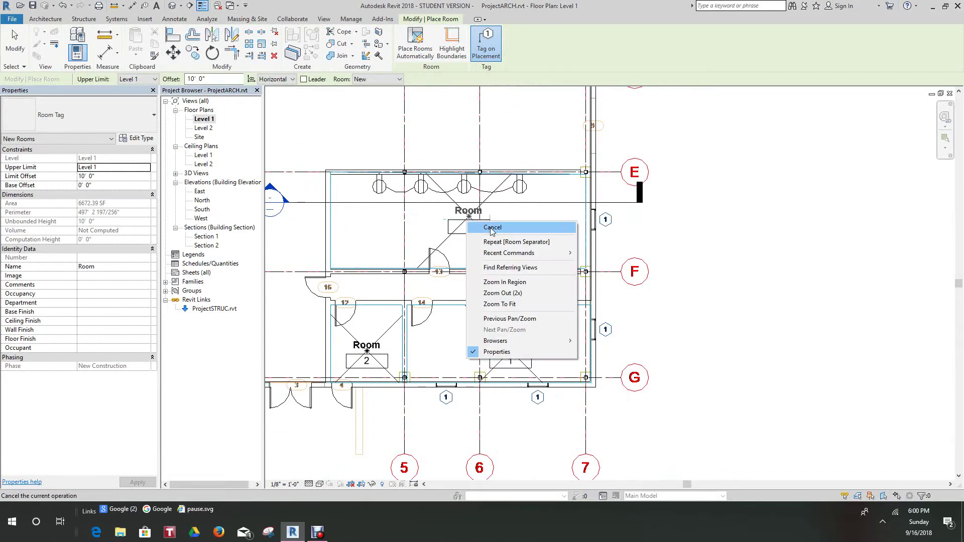
{"action": "left_click", "coordinate": [492, 229]}
{"action": "scroll", "coordinate": [521, 241], "scroll_direction": "down", "scroll_amount": 2}
{"action": "scroll", "coordinate": [523, 242], "scroll_direction": "down", "scroll_amount": 3}
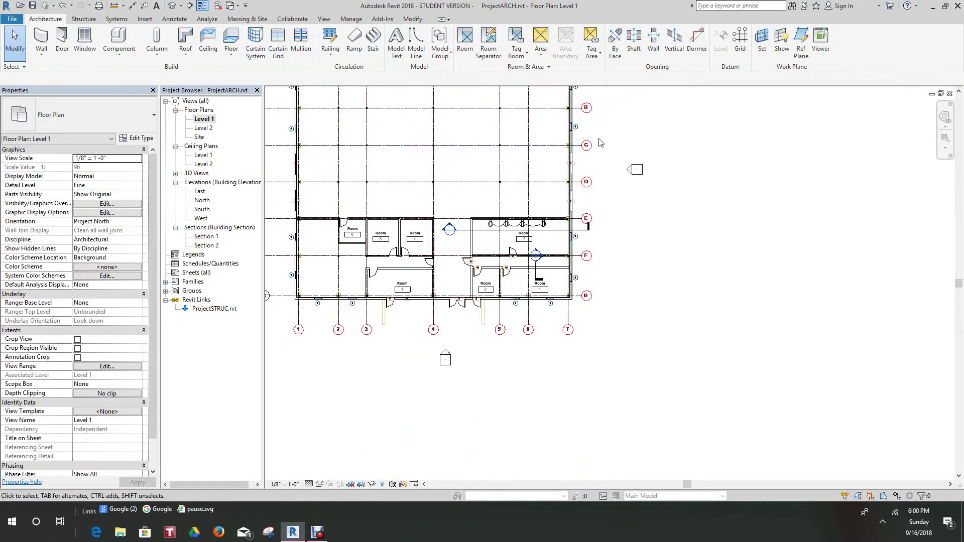
Place a tagged room in the large open space north of grid E.
{"action": "scroll", "coordinate": [640, 223], "scroll_direction": "down", "scroll_amount": 2}
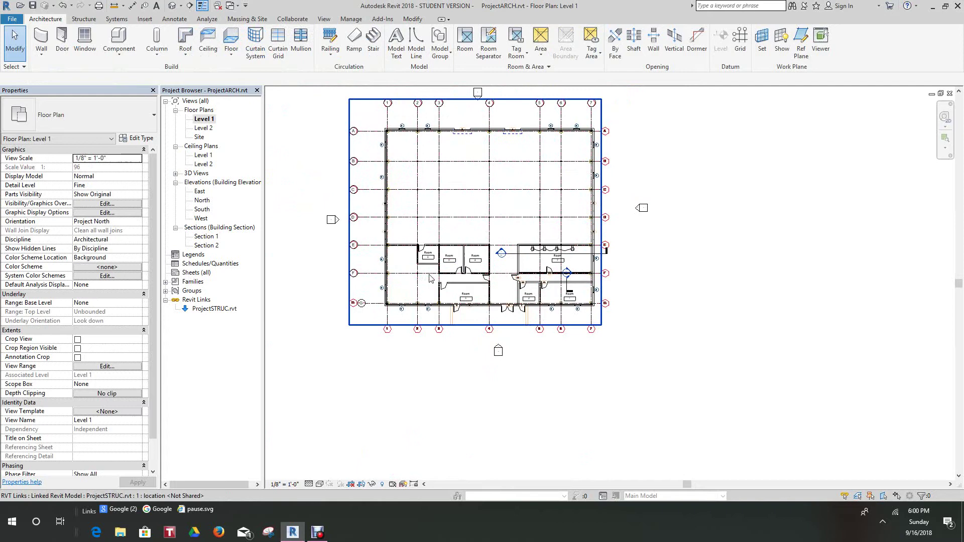
{"action": "scroll", "coordinate": [429, 277], "scroll_direction": "up", "scroll_amount": 5}
{"action": "scroll", "coordinate": [419, 271], "scroll_direction": "down", "scroll_amount": 3}
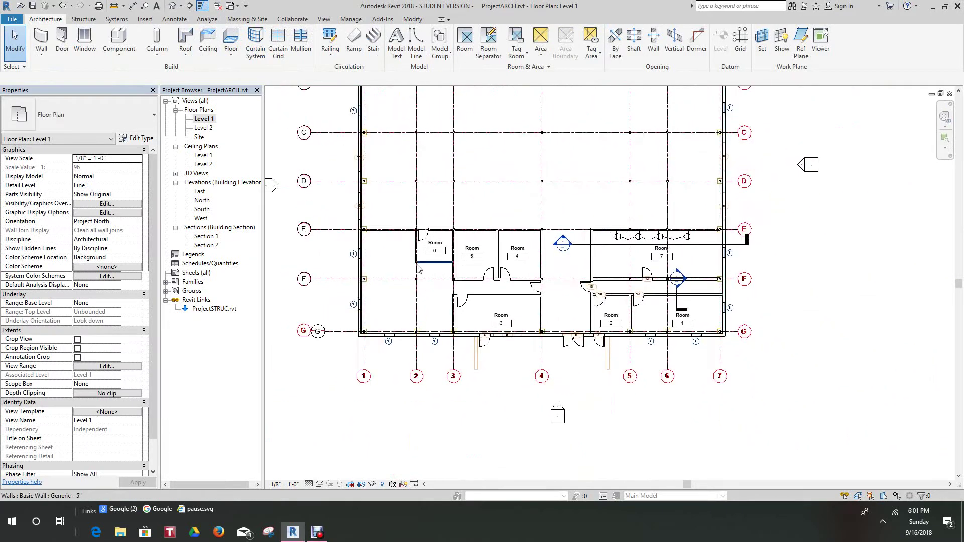
{"action": "scroll", "coordinate": [417, 269], "scroll_direction": "down", "scroll_amount": 1}
{"action": "scroll", "coordinate": [457, 161], "scroll_direction": "down", "scroll_amount": 2}
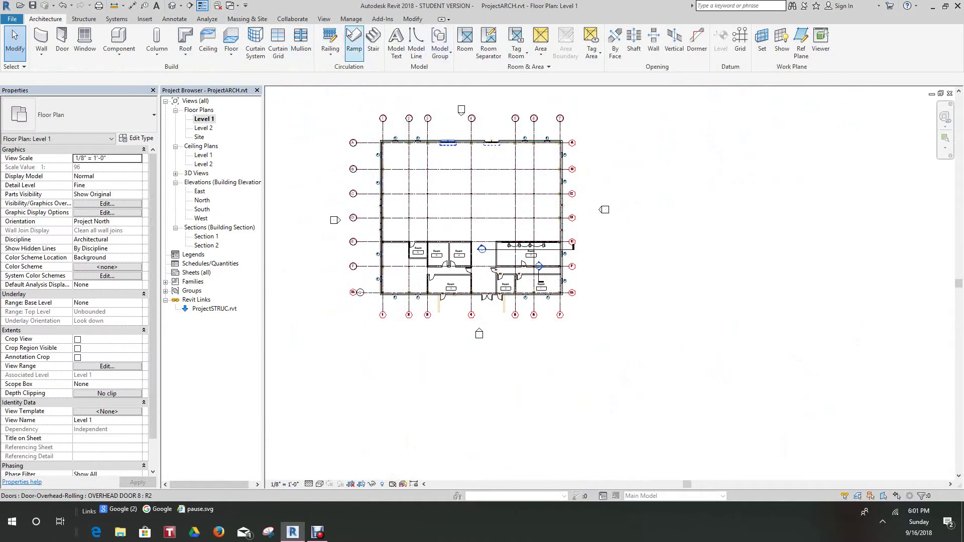
{"action": "left_click", "coordinate": [464, 43]}
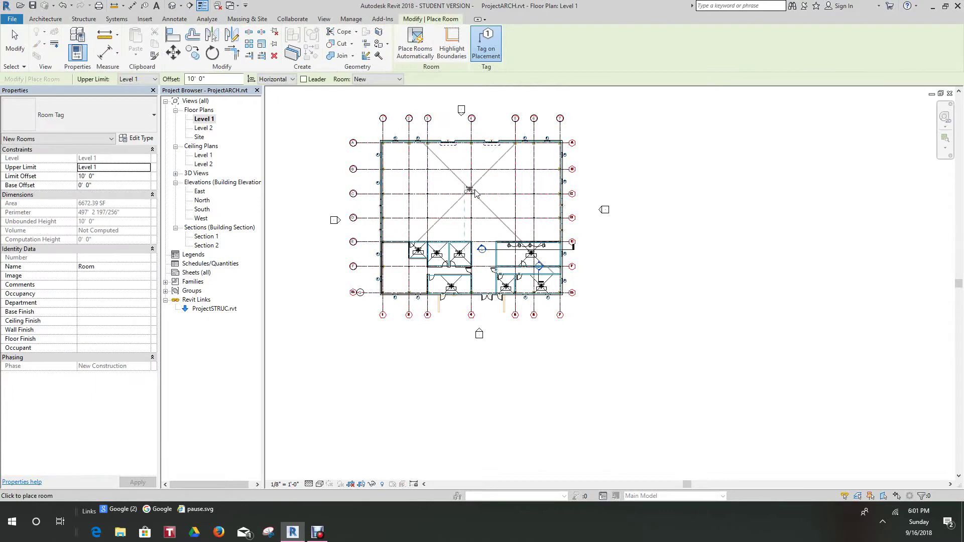
{"action": "scroll", "coordinate": [475, 193], "scroll_direction": "up", "scroll_amount": 3}
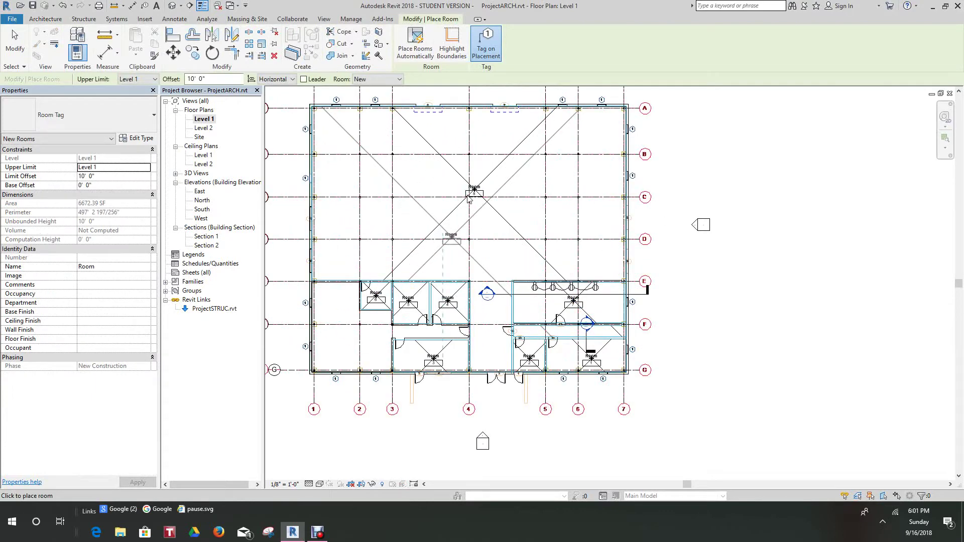
Place a tagged room in the L-shaped western space between grids 1 and 3, and end room placement.
{"action": "middle_click_drag", "start_coordinate": [475, 196], "coordinate": [475, 119]}
{"action": "scroll", "coordinate": [394, 260], "scroll_direction": "down", "scroll_amount": 2}
{"action": "scroll", "coordinate": [394, 260], "scroll_direction": "up", "scroll_amount": 4}
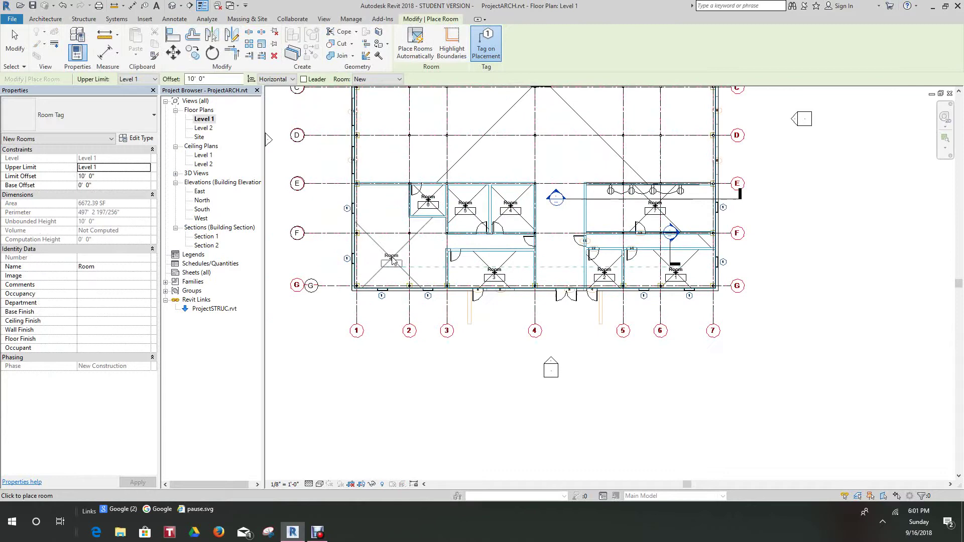
{"action": "scroll", "coordinate": [407, 253], "scroll_direction": "up", "scroll_amount": 1}
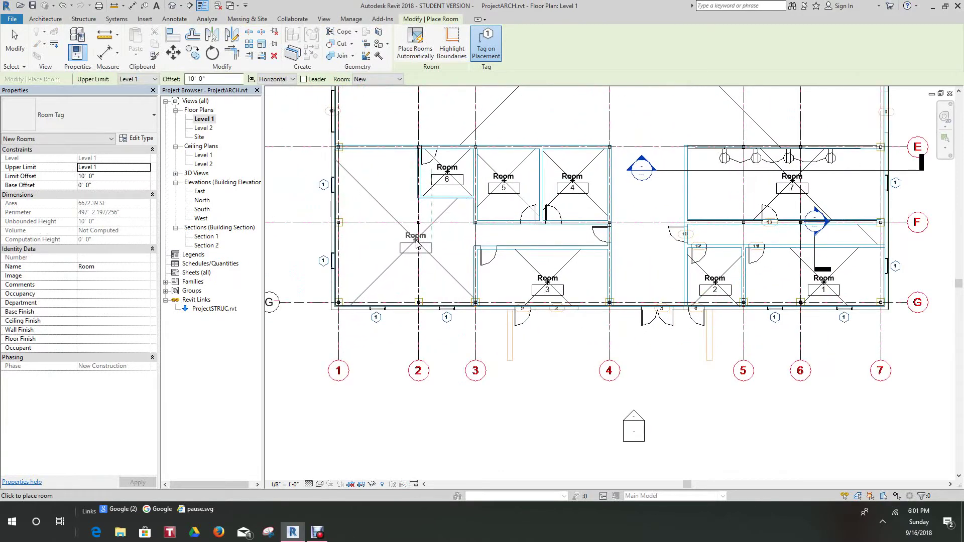
{"action": "right_click", "coordinate": [417, 241]}
{"action": "left_click", "coordinate": [437, 247]}
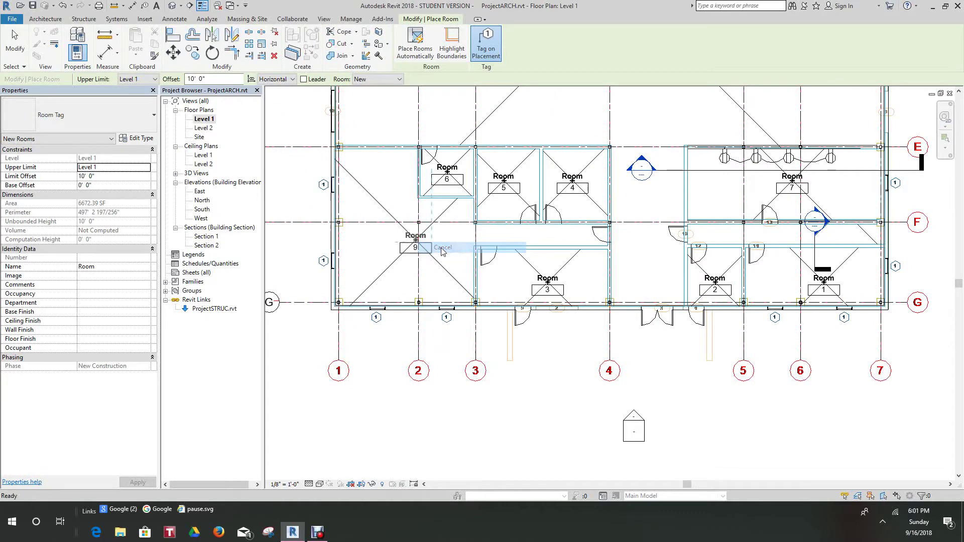
Rename the large open room north of grid E as WAREHOUSE.
{"action": "scroll", "coordinate": [577, 244], "scroll_direction": "down", "scroll_amount": 2}
{"action": "scroll", "coordinate": [578, 244], "scroll_direction": "up", "scroll_amount": 2}
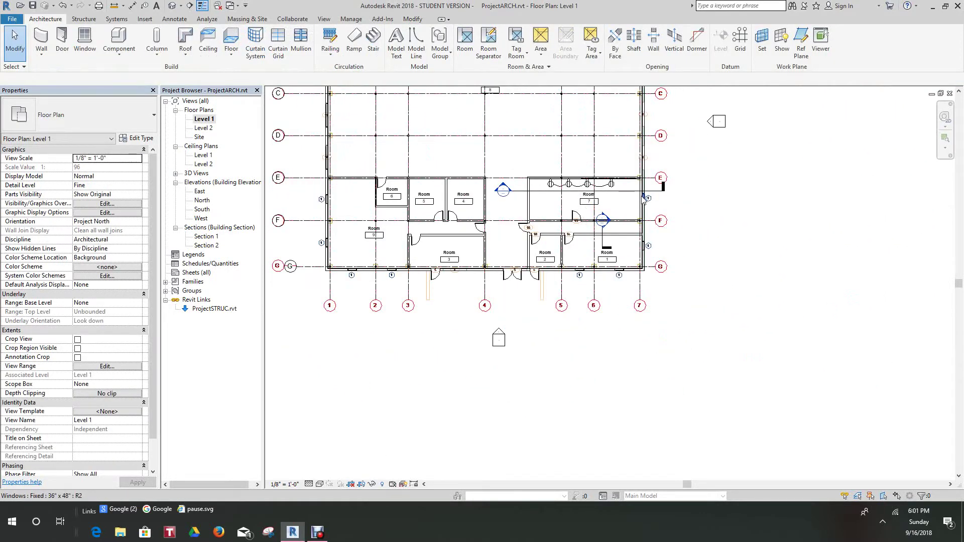
{"action": "middle_click_drag", "start_coordinate": [497, 91], "coordinate": [453, 163]}
{"action": "scroll", "coordinate": [453, 163], "scroll_direction": "up", "scroll_amount": 5}
{"action": "scroll", "coordinate": [502, 176], "scroll_direction": "up", "scroll_amount": 2}
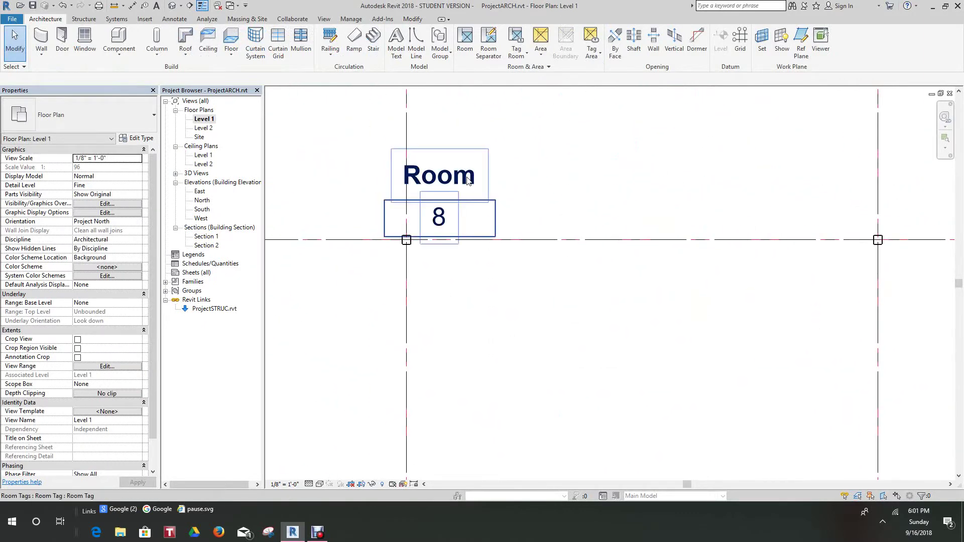
{"action": "left_click", "coordinate": [467, 178]}
{"action": "left_click", "coordinate": [467, 180]}
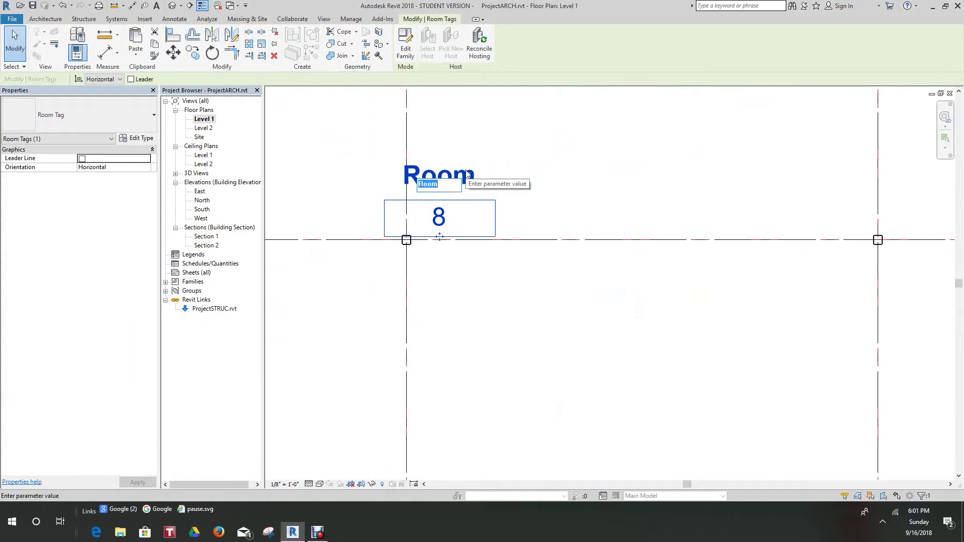
{"action": "type", "text": "wa"}
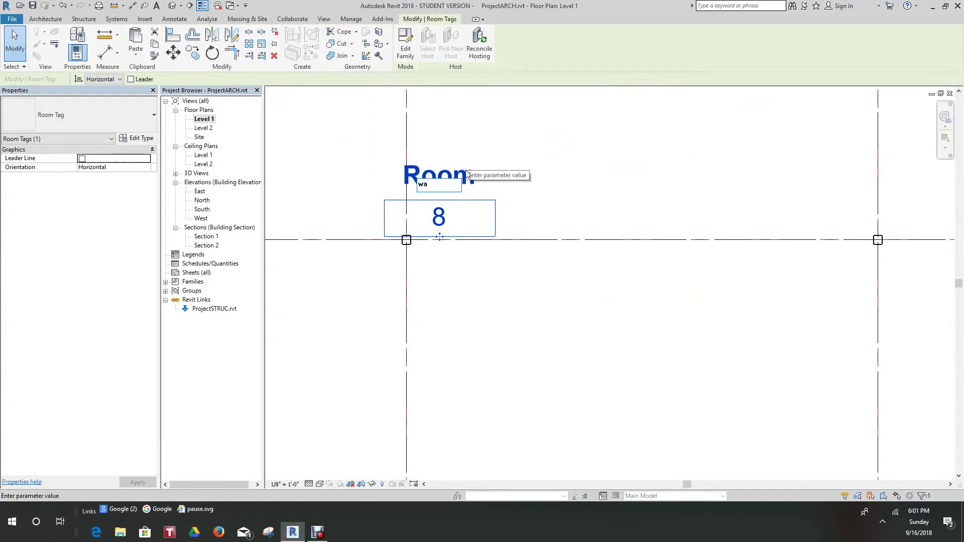
{"action": "key", "text": "BackSpace"}
{"action": "key", "text": "BackSpace"}
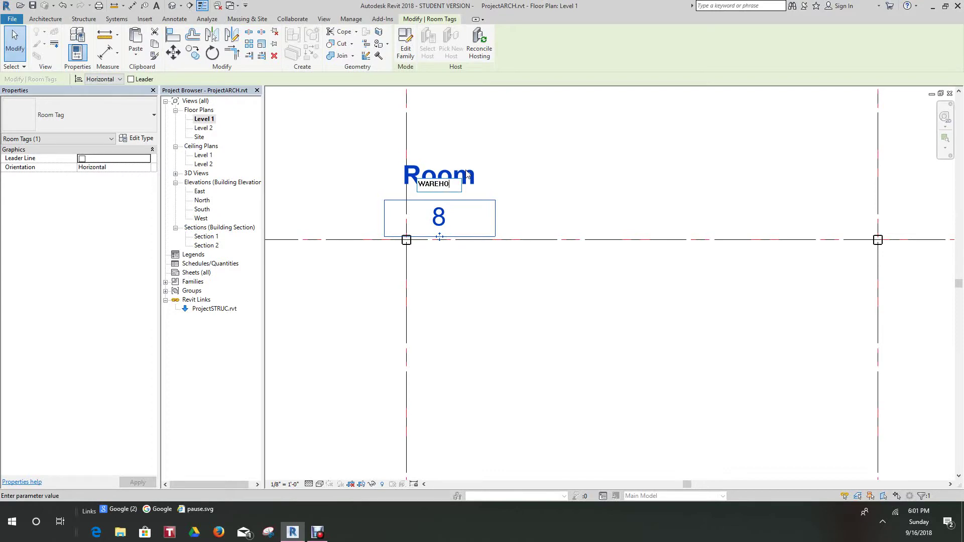
{"action": "type", "text": "WAREHOUSE"}
{"action": "left_click", "coordinate": [731, 169]}
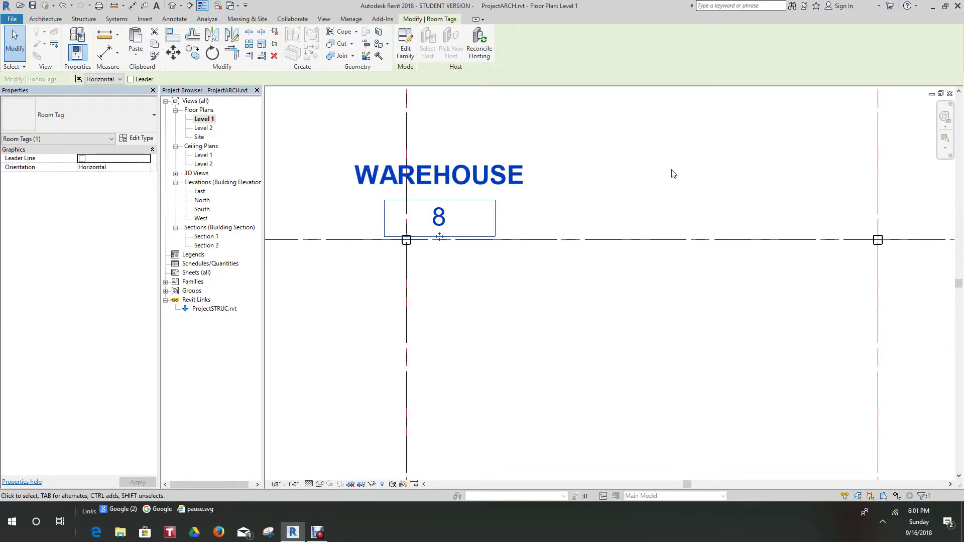
Rename the southeastern room between grids 5 and 7 along grid G as CONFERENCE ROOM.
{"action": "scroll", "coordinate": [553, 200], "scroll_direction": "down", "scroll_amount": 6}
{"action": "scroll", "coordinate": [536, 173], "scroll_direction": "up", "scroll_amount": 5}
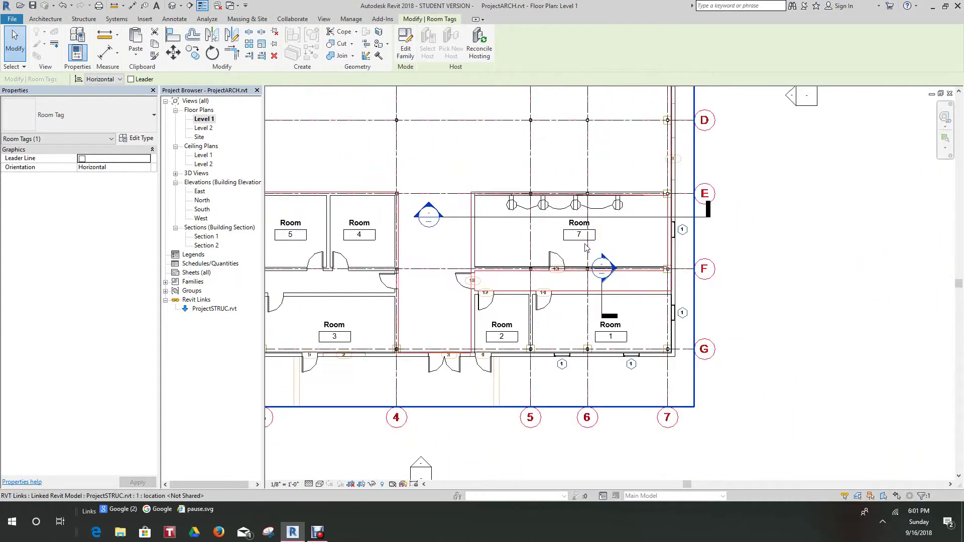
{"action": "scroll", "coordinate": [616, 239], "scroll_direction": "down", "scroll_amount": 1}
{"action": "scroll", "coordinate": [616, 238], "scroll_direction": "down", "scroll_amount": 2}
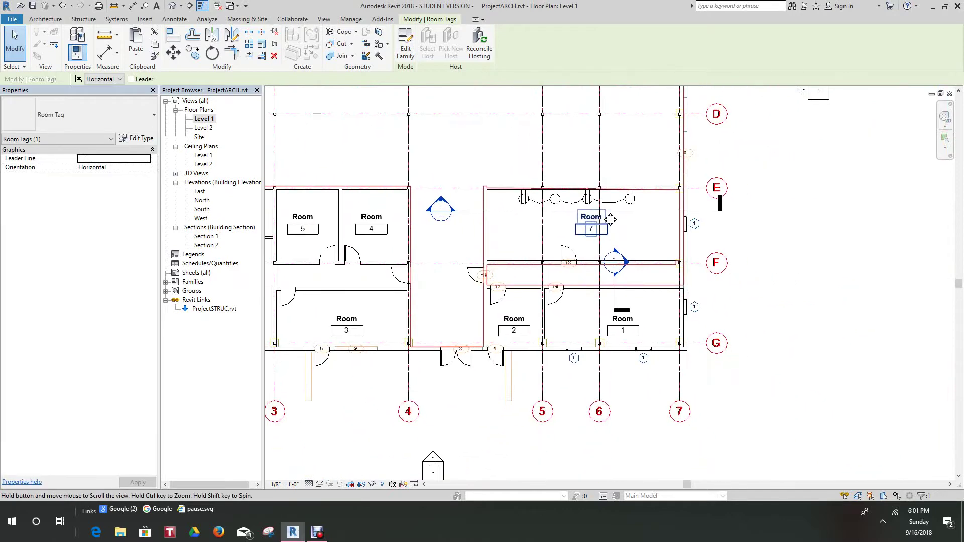
{"action": "scroll", "coordinate": [623, 271], "scroll_direction": "up", "scroll_amount": 3}
{"action": "scroll", "coordinate": [624, 280], "scroll_direction": "down", "scroll_amount": 2}
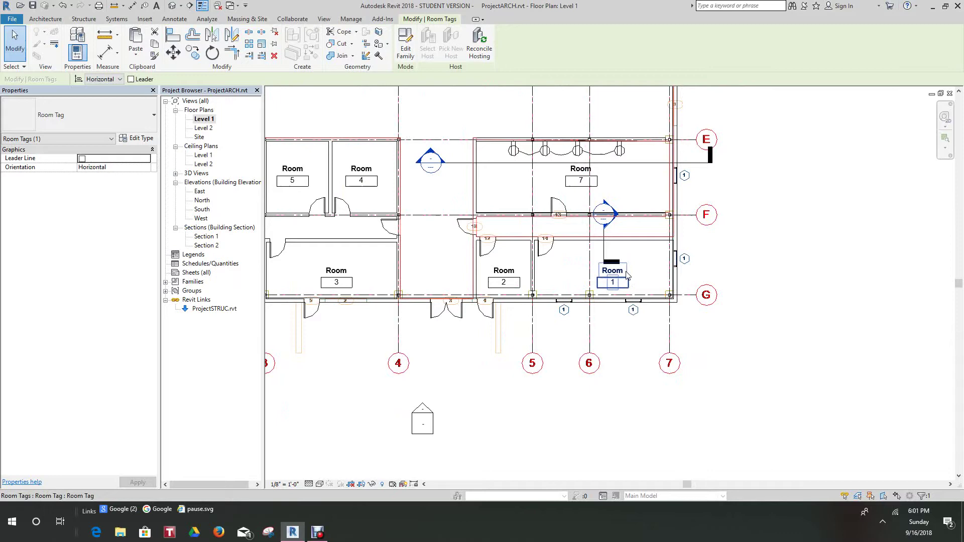
{"action": "scroll", "coordinate": [625, 282], "scroll_direction": "up", "scroll_amount": 1}
{"action": "scroll", "coordinate": [622, 281], "scroll_direction": "down", "scroll_amount": 2}
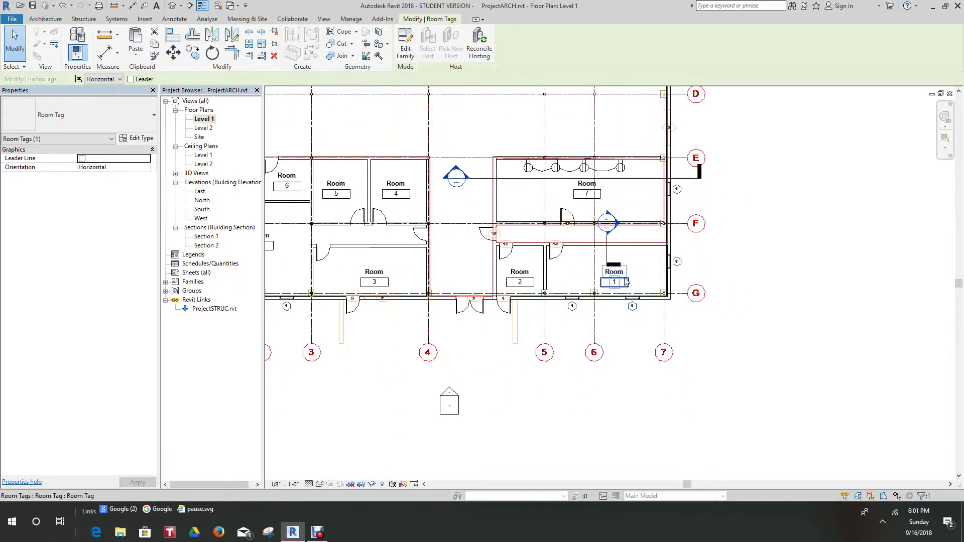
{"action": "scroll", "coordinate": [622, 280], "scroll_direction": "up", "scroll_amount": 2}
{"action": "scroll", "coordinate": [622, 280], "scroll_direction": "up", "scroll_amount": 1}
{"action": "left_click", "coordinate": [619, 276]}
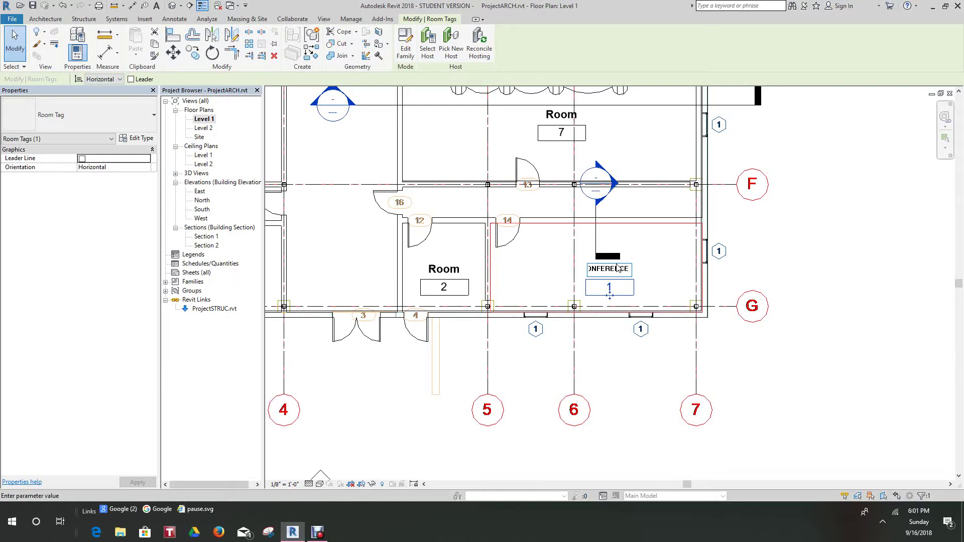
{"action": "type", "text": "ROOM"}
{"action": "key", "text": "Return"}
{"action": "scroll", "coordinate": [697, 257], "scroll_direction": "down", "scroll_amount": 3}
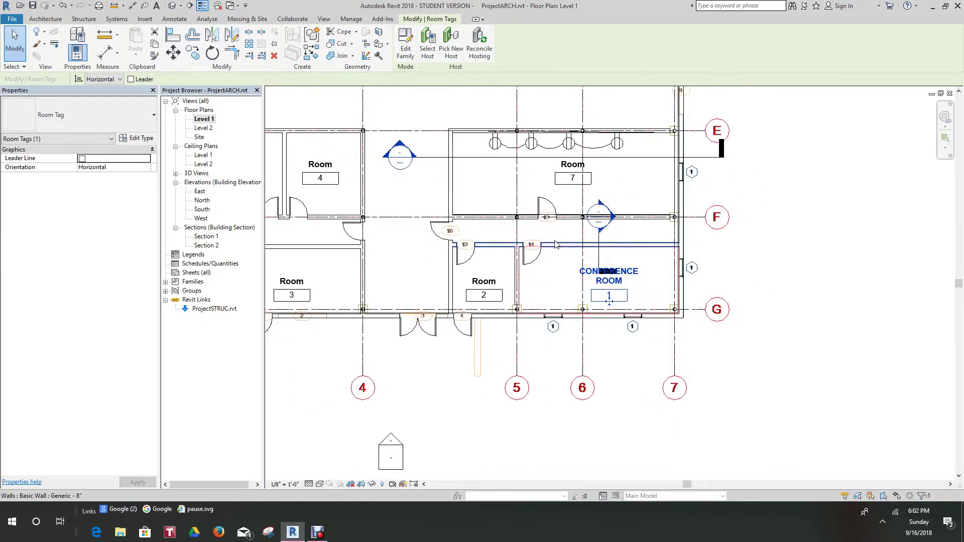
Rename the small room directly west of the conference room as OFFICE and clear the selection.
{"action": "scroll", "coordinate": [494, 247], "scroll_direction": "up", "scroll_amount": 2}
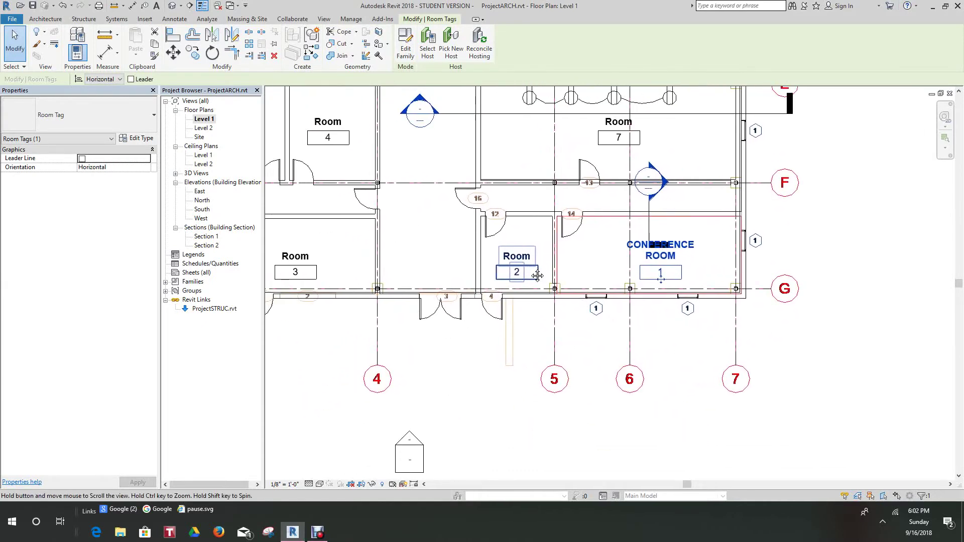
{"action": "scroll", "coordinate": [502, 254], "scroll_direction": "down", "scroll_amount": 1}
{"action": "scroll", "coordinate": [517, 261], "scroll_direction": "up", "scroll_amount": 1}
{"action": "left_click", "coordinate": [522, 263]}
{"action": "left_click", "coordinate": [522, 261]}
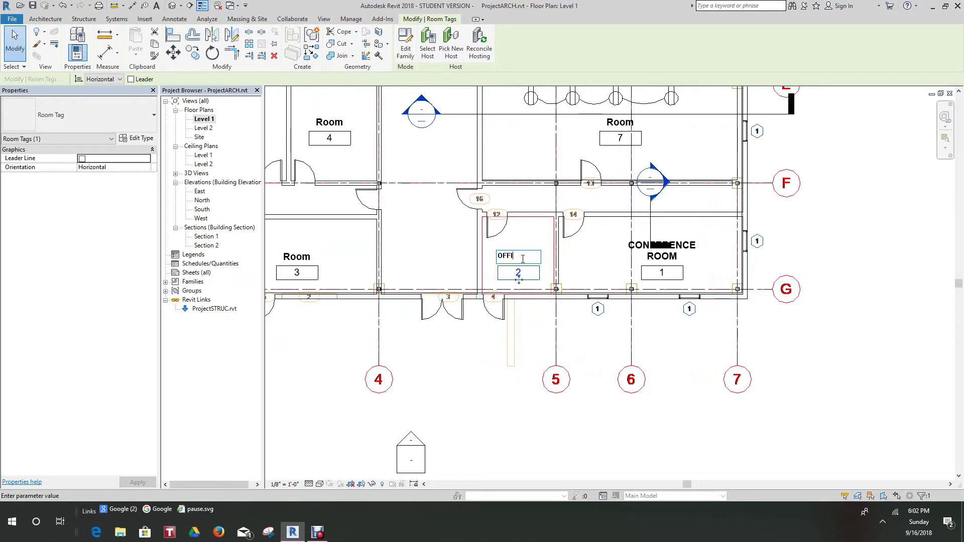
{"action": "left_click", "coordinate": [486, 387]}
{"action": "scroll", "coordinate": [468, 324], "scroll_direction": "down", "scroll_amount": 2}
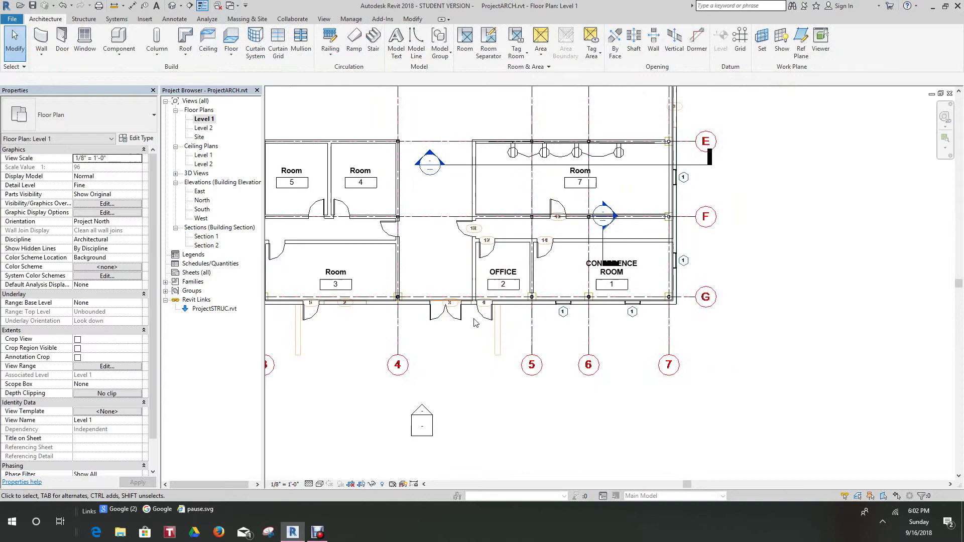
Delete the single exterior door in the south wall at the office, just east of the double entrance door.
{"action": "scroll", "coordinate": [483, 316], "scroll_direction": "up", "scroll_amount": 2}
{"action": "left_click", "coordinate": [485, 319]}
{"action": "right_click", "coordinate": [485, 319]}
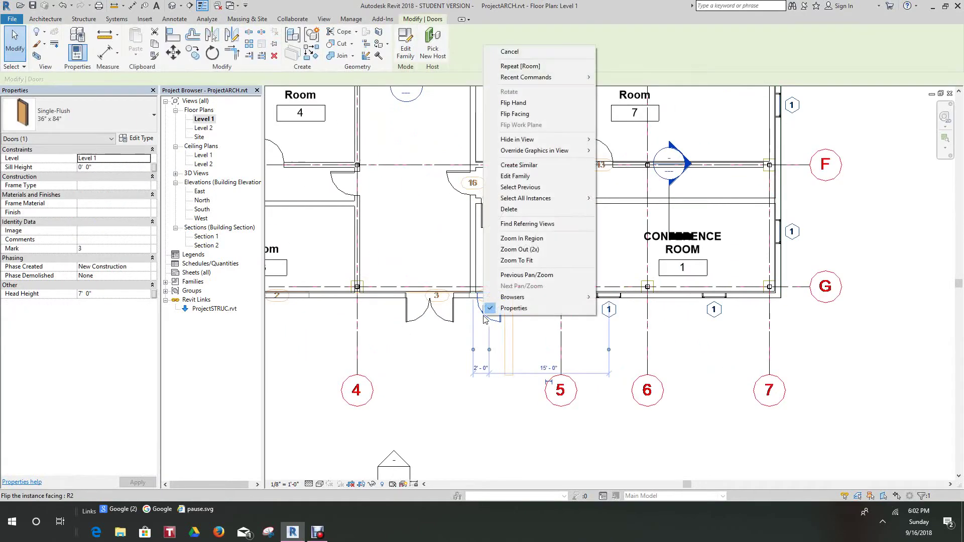
{"action": "left_click", "coordinate": [509, 209]}
{"action": "scroll", "coordinate": [481, 311], "scroll_direction": "up", "scroll_amount": 2}
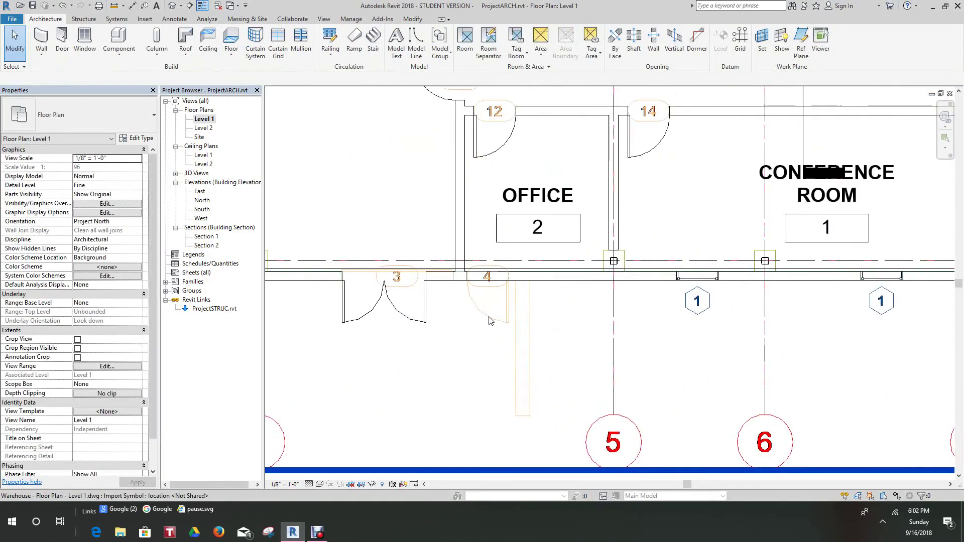
{"action": "scroll", "coordinate": [481, 311], "scroll_direction": "down", "scroll_amount": 3}
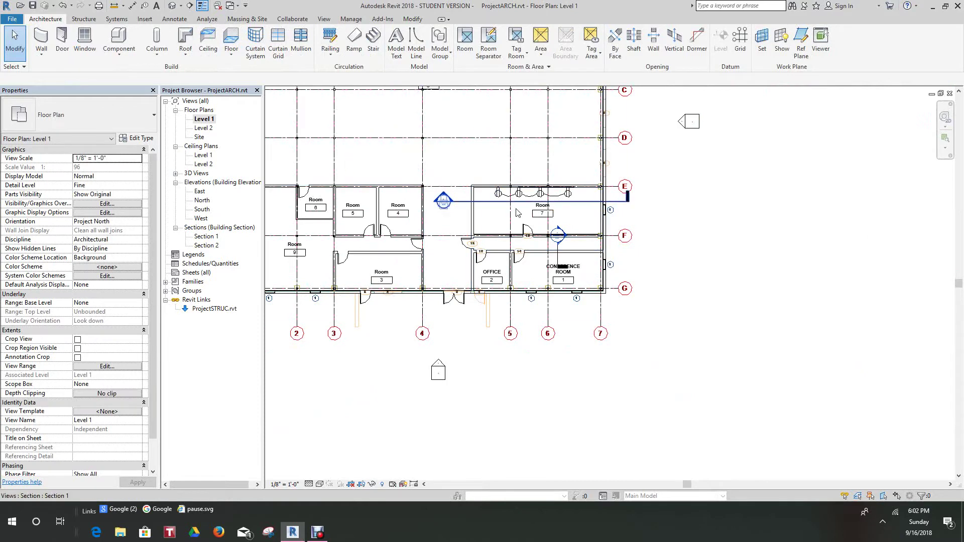
Rename the room just west of grid 4, between grids E and F, as MENS BATH.
{"action": "scroll", "coordinate": [542, 216], "scroll_direction": "up", "scroll_amount": 1}
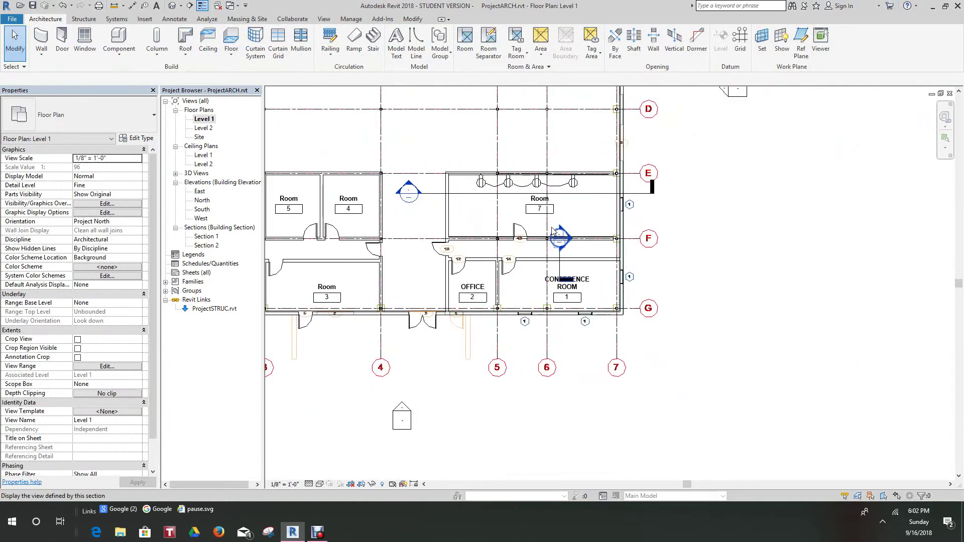
{"action": "scroll", "coordinate": [533, 224], "scroll_direction": "down", "scroll_amount": 2}
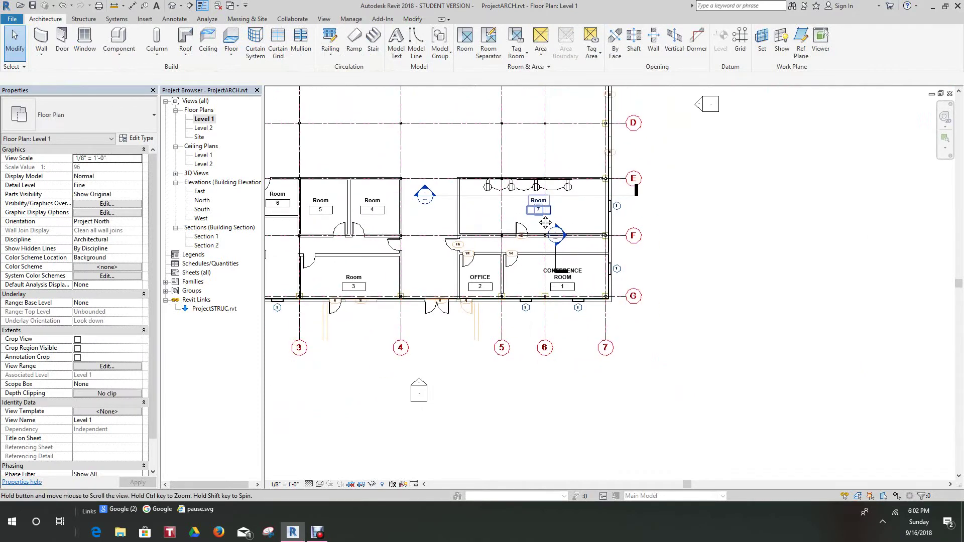
{"action": "scroll", "coordinate": [547, 209], "scroll_direction": "down", "scroll_amount": 1}
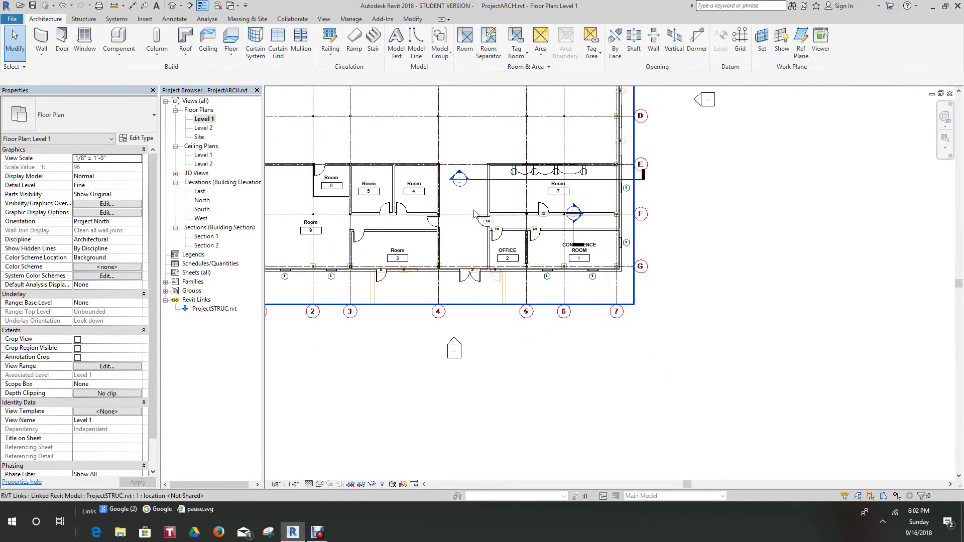
{"action": "scroll", "coordinate": [441, 209], "scroll_direction": "up", "scroll_amount": 2}
{"action": "scroll", "coordinate": [436, 208], "scroll_direction": "down", "scroll_amount": 1}
{"action": "scroll", "coordinate": [459, 233], "scroll_direction": "up", "scroll_amount": 2}
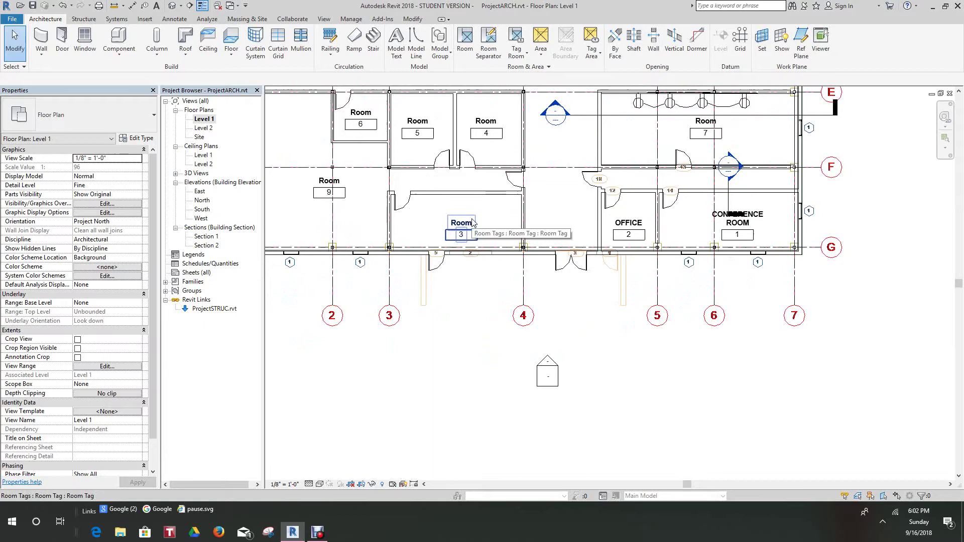
{"action": "scroll", "coordinate": [479, 190], "scroll_direction": "down", "scroll_amount": 2}
{"action": "double_click", "coordinate": [485, 144]}
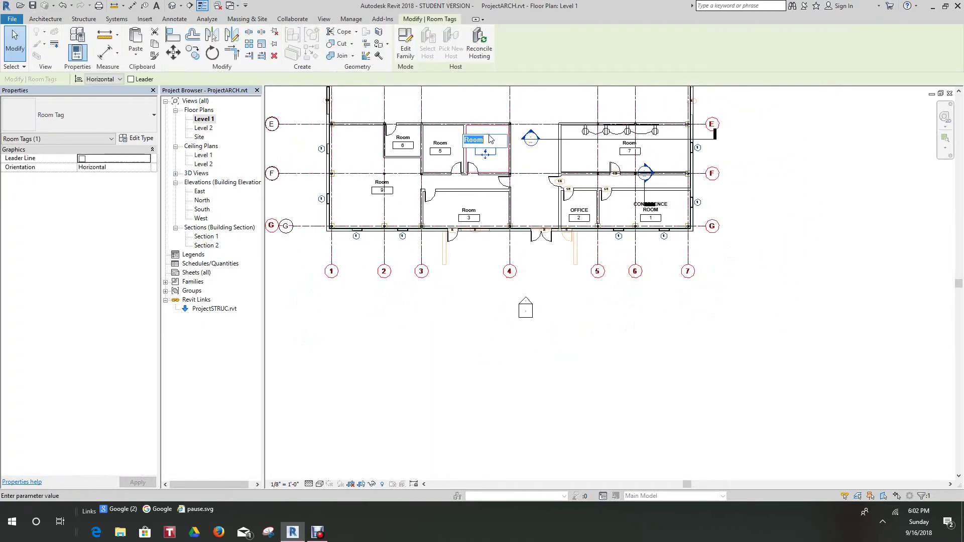
{"action": "type", "text": "BATH"}
{"action": "key", "text": "Return"}
{"action": "scroll", "coordinate": [468, 180], "scroll_direction": "up", "scroll_amount": 3}
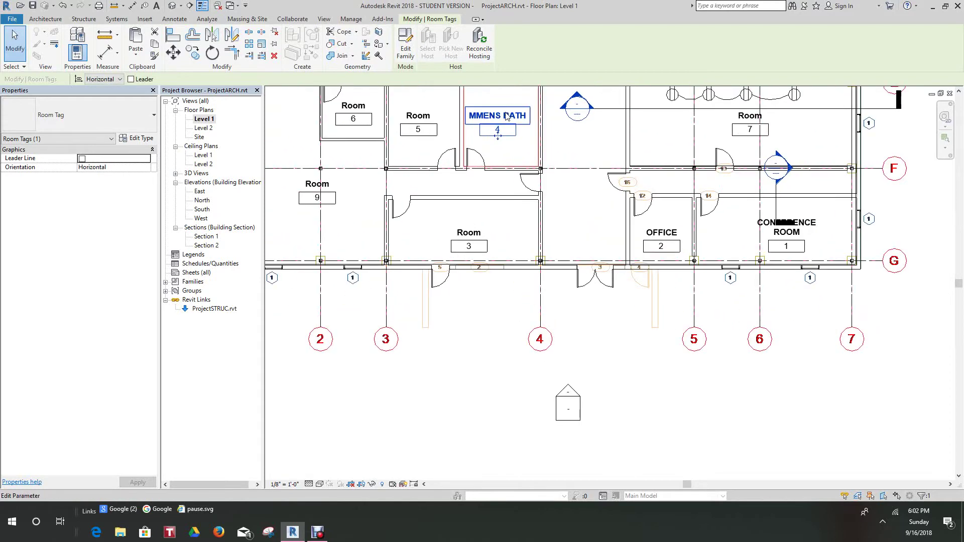
{"action": "left_click", "coordinate": [506, 115]}
{"action": "left_click_drag", "start_coordinate": [479, 118], "coordinate": [465, 116]}
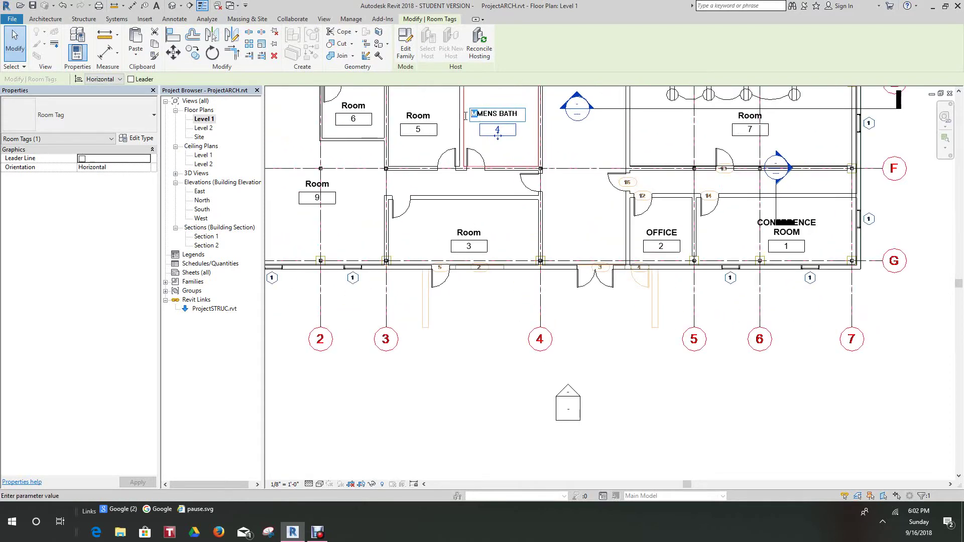
{"action": "key", "text": "Delete"}
{"action": "key", "text": "Return"}
Rename the room directly west of the men's bath, just east of grid 3, as LADIES BATH.
{"action": "scroll", "coordinate": [419, 123], "scroll_direction": "up", "scroll_amount": 2}
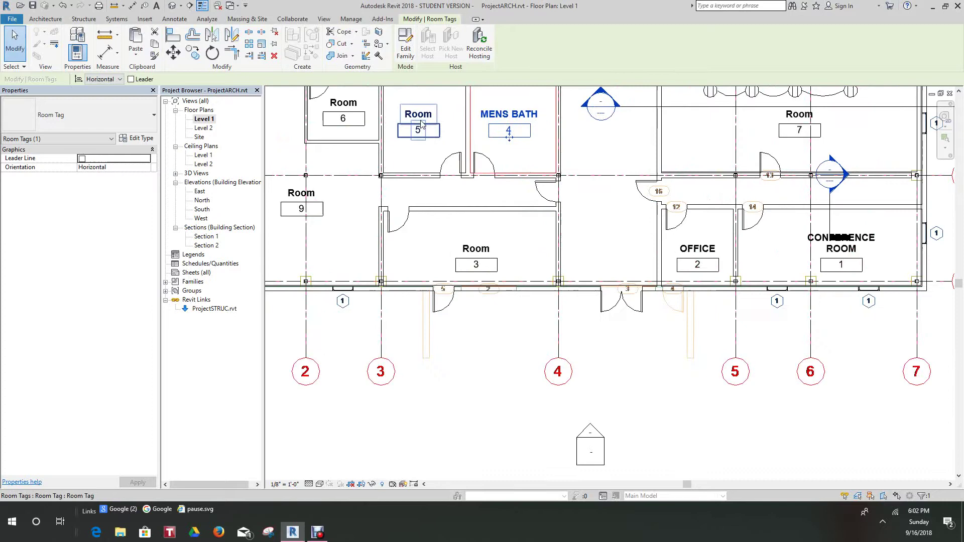
{"action": "left_click", "coordinate": [421, 119]}
{"action": "left_click", "coordinate": [421, 114]}
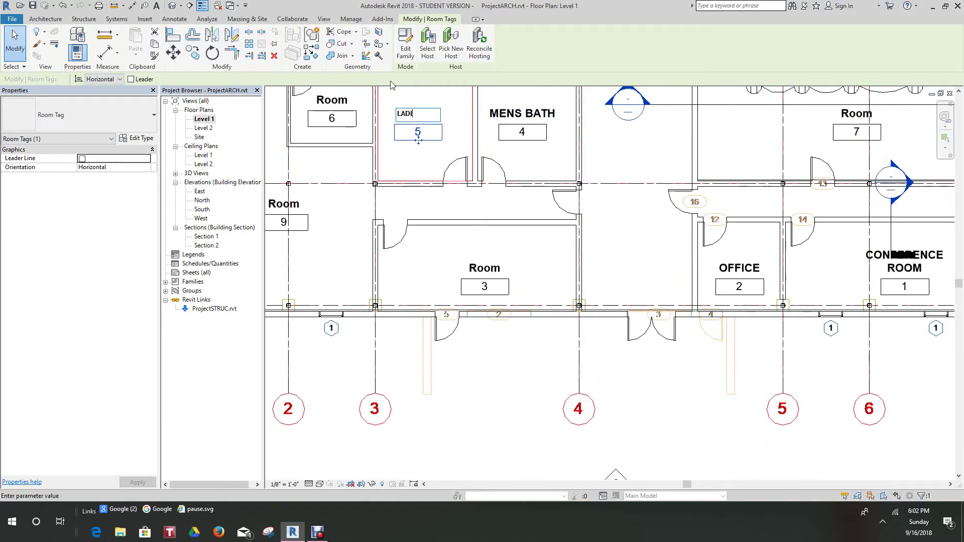
{"action": "type", "text": "LADIES BATH"}
{"action": "key", "text": "Return"}
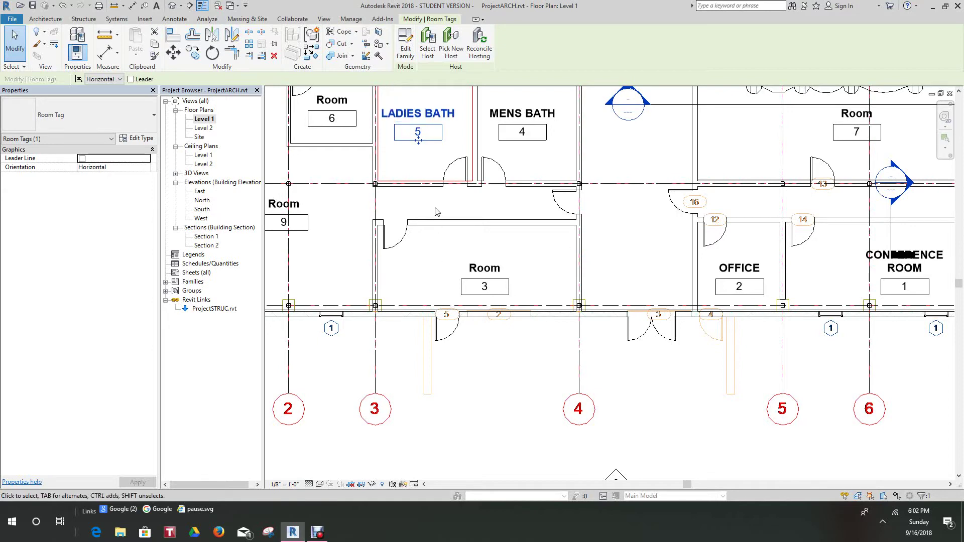
Rename the small room between grids 2 and 3, directly west of the ladies' bath, as UTILITY.
{"action": "scroll", "coordinate": [452, 241], "scroll_direction": "down", "scroll_amount": 4}
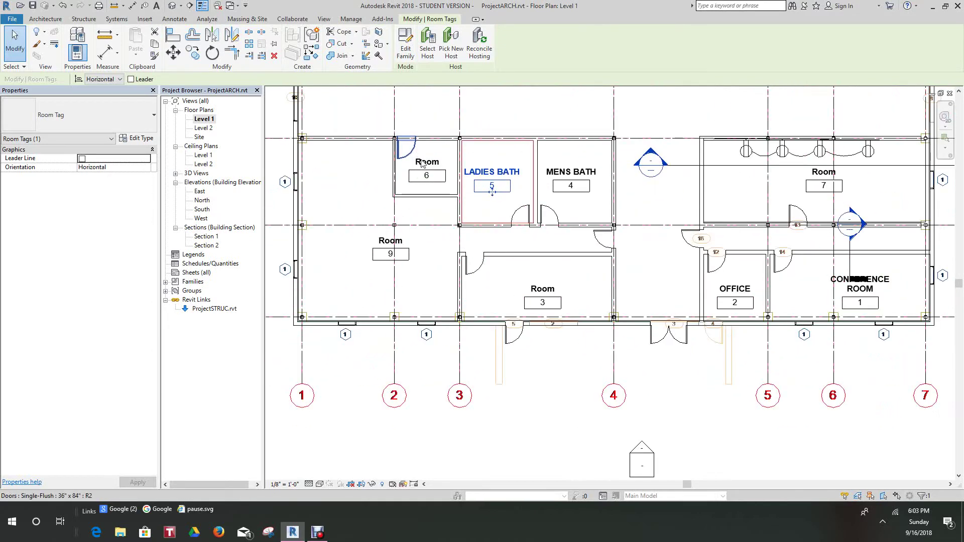
{"action": "left_click", "coordinate": [420, 159]}
{"action": "scroll", "coordinate": [417, 156], "scroll_direction": "up", "scroll_amount": 1}
{"action": "left_click", "coordinate": [423, 159]}
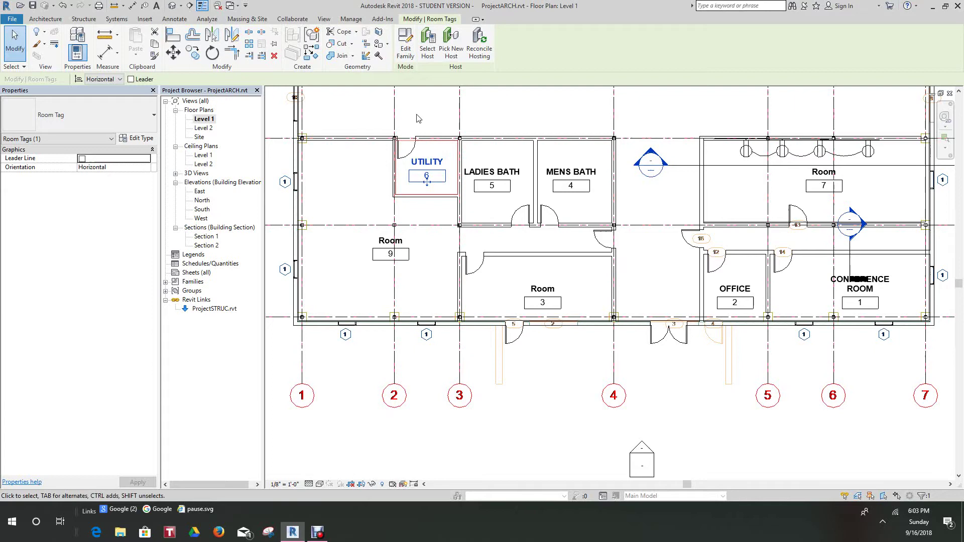
Rename the large southwestern room south and west of the utility room as GENERAL OFFICE and clear the selection.
{"action": "scroll", "coordinate": [392, 211], "scroll_direction": "down", "scroll_amount": 3}
{"action": "middle_click_drag", "start_coordinate": [383, 252], "coordinate": [392, 274]}
{"action": "scroll", "coordinate": [392, 275], "scroll_direction": "down", "scroll_amount": 2}
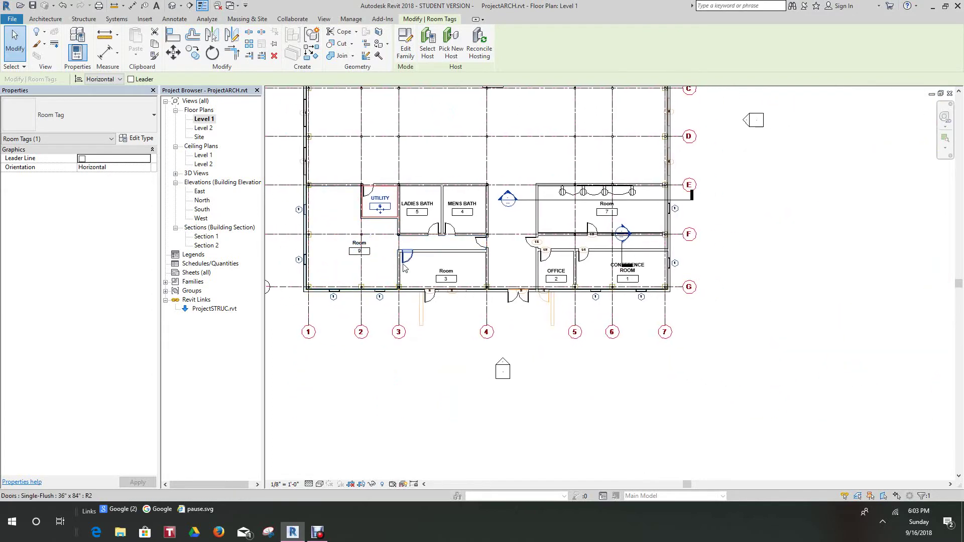
{"action": "scroll", "coordinate": [436, 272], "scroll_direction": "up", "scroll_amount": 2}
{"action": "scroll", "coordinate": [481, 273], "scroll_direction": "down", "scroll_amount": 1}
{"action": "middle_click_drag", "start_coordinate": [481, 272], "coordinate": [522, 262]}
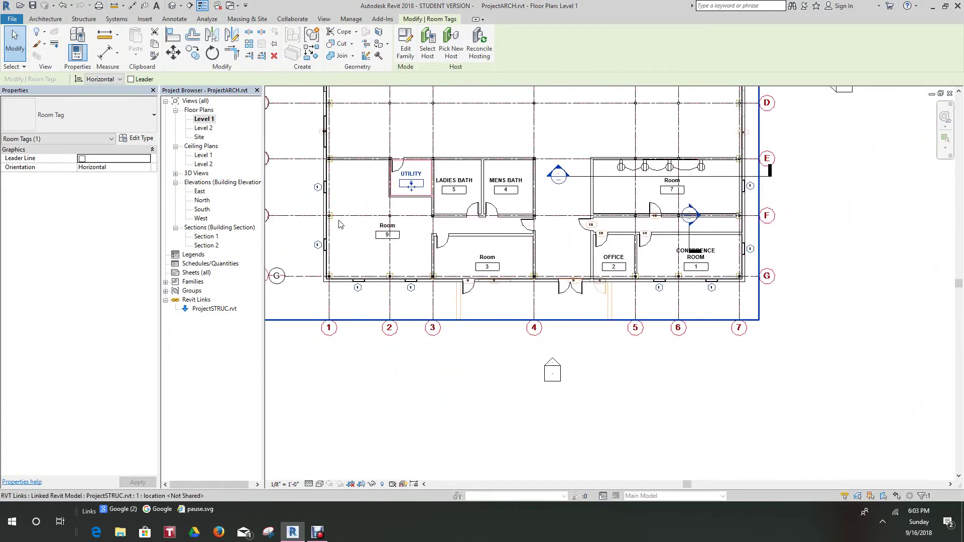
{"action": "scroll", "coordinate": [387, 246], "scroll_direction": "up", "scroll_amount": 1}
{"action": "scroll", "coordinate": [408, 262], "scroll_direction": "up", "scroll_amount": 1}
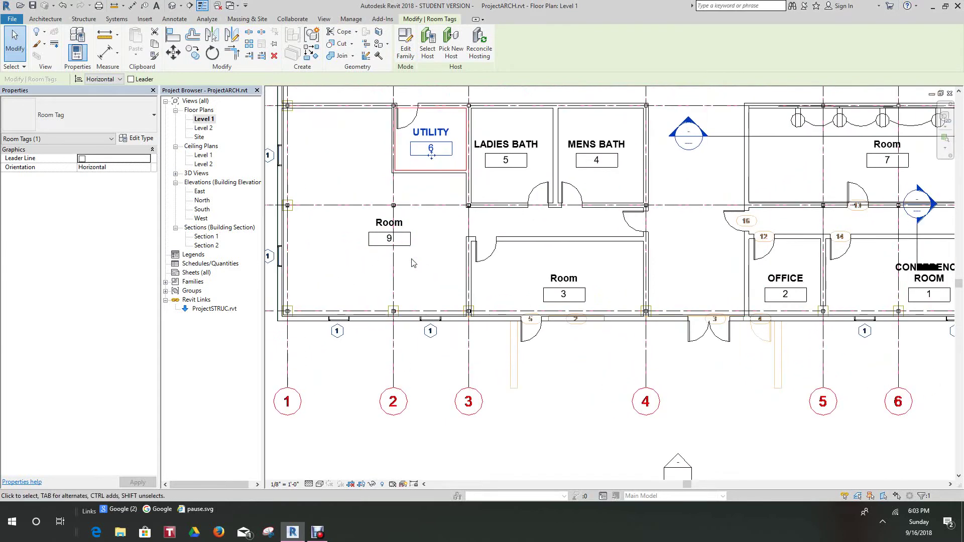
{"action": "scroll", "coordinate": [430, 273], "scroll_direction": "down", "scroll_amount": 1}
{"action": "middle_click_drag", "start_coordinate": [427, 273], "coordinate": [416, 263]}
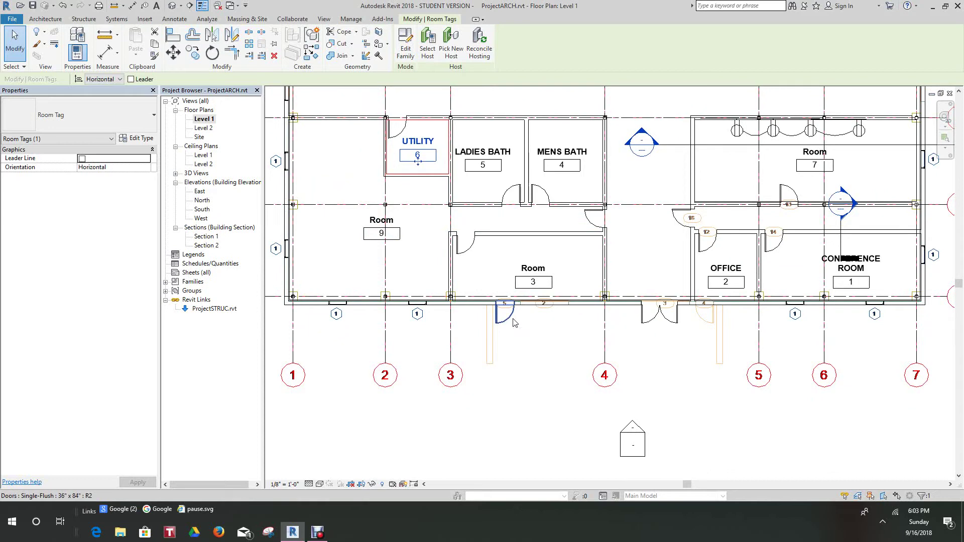
{"action": "double_click", "coordinate": [381, 221]}
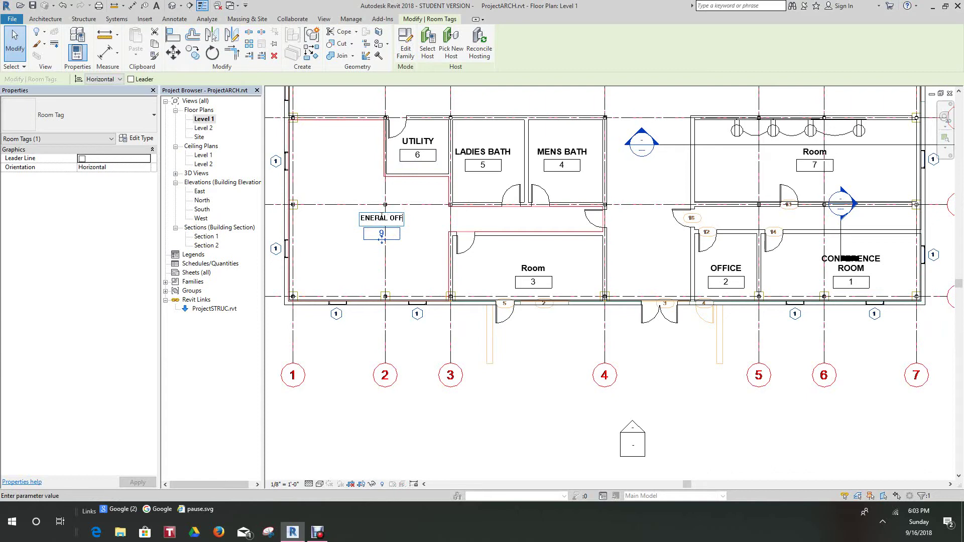
{"action": "left_click", "coordinate": [421, 278]}
{"action": "left_click", "coordinate": [422, 351]}
Review the room tags and layout across the Level 1 floor plan, including the wall along grid E at the eastern room.
{"action": "scroll", "coordinate": [422, 350], "scroll_direction": "down", "scroll_amount": 2}
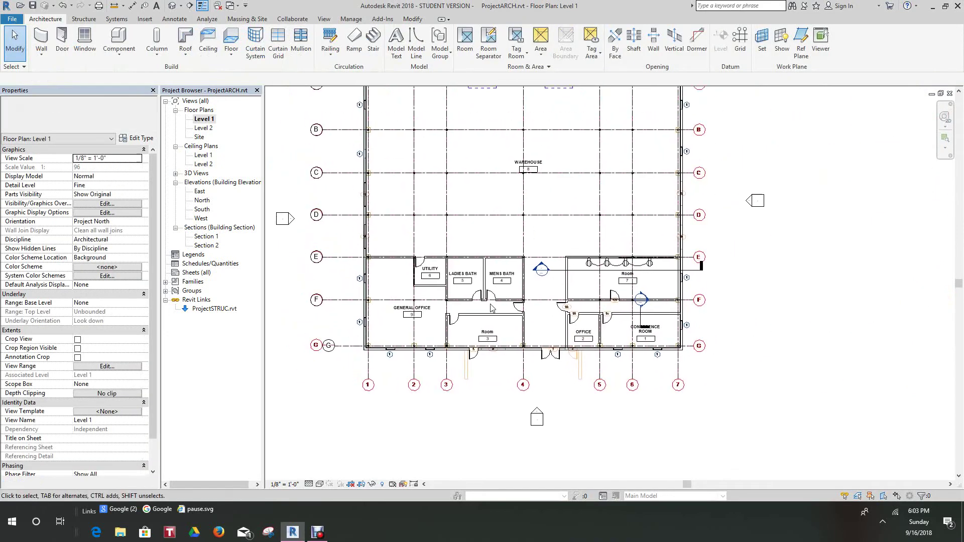
{"action": "scroll", "coordinate": [612, 271], "scroll_direction": "down", "scroll_amount": 2}
{"action": "scroll", "coordinate": [612, 271], "scroll_direction": "up", "scroll_amount": 2}
{"action": "scroll", "coordinate": [611, 271], "scroll_direction": "down", "scroll_amount": 2}
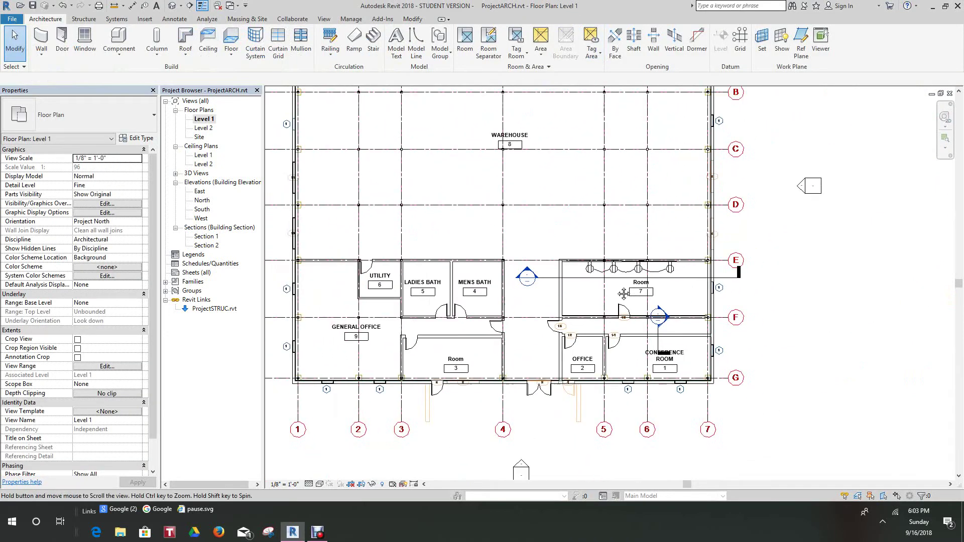
{"action": "scroll", "coordinate": [522, 392], "scroll_direction": "up", "scroll_amount": 3}
{"action": "middle_click_drag", "start_coordinate": [363, 256], "coordinate": [403, 257]}
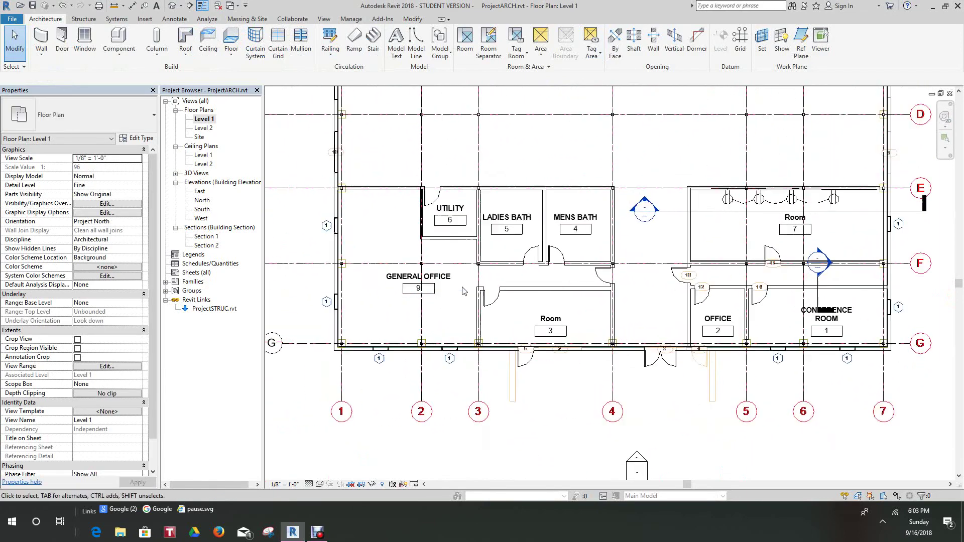
{"action": "scroll", "coordinate": [648, 213], "scroll_direction": "down", "scroll_amount": 3}
{"action": "middle_click_drag", "start_coordinate": [647, 213], "coordinate": [651, 211]}
{"action": "scroll", "coordinate": [517, 211], "scroll_direction": "up", "scroll_amount": 4}
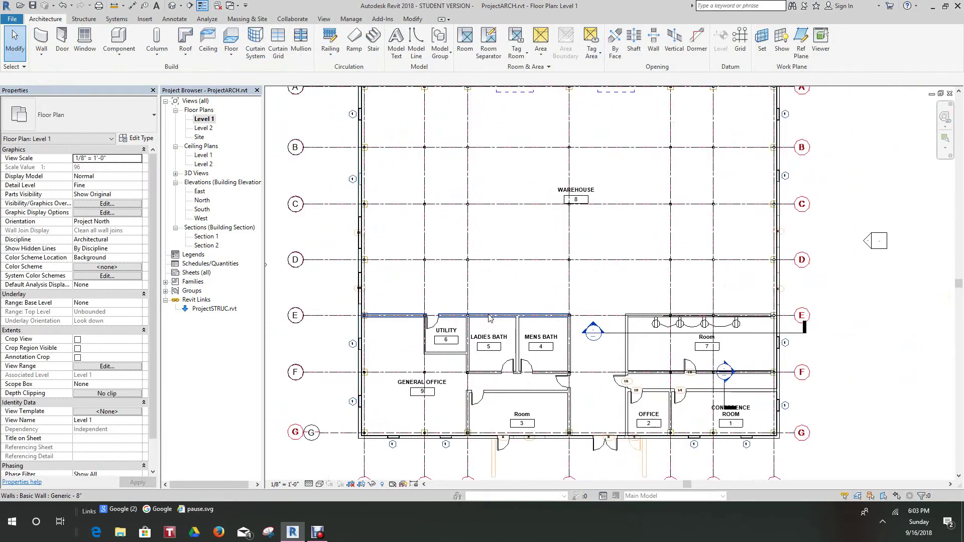
{"action": "middle_click_drag", "start_coordinate": [497, 266], "coordinate": [494, 248]}
{"action": "scroll", "coordinate": [494, 248], "scroll_direction": "down", "scroll_amount": 2}
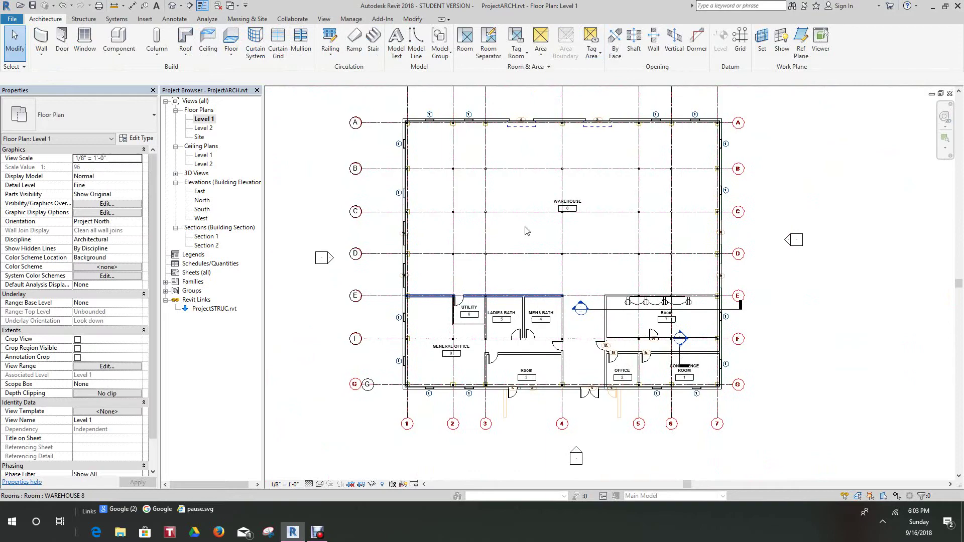
{"action": "scroll", "coordinate": [572, 216], "scroll_direction": "up", "scroll_amount": 2}
{"action": "scroll", "coordinate": [581, 220], "scroll_direction": "down", "scroll_amount": 3}
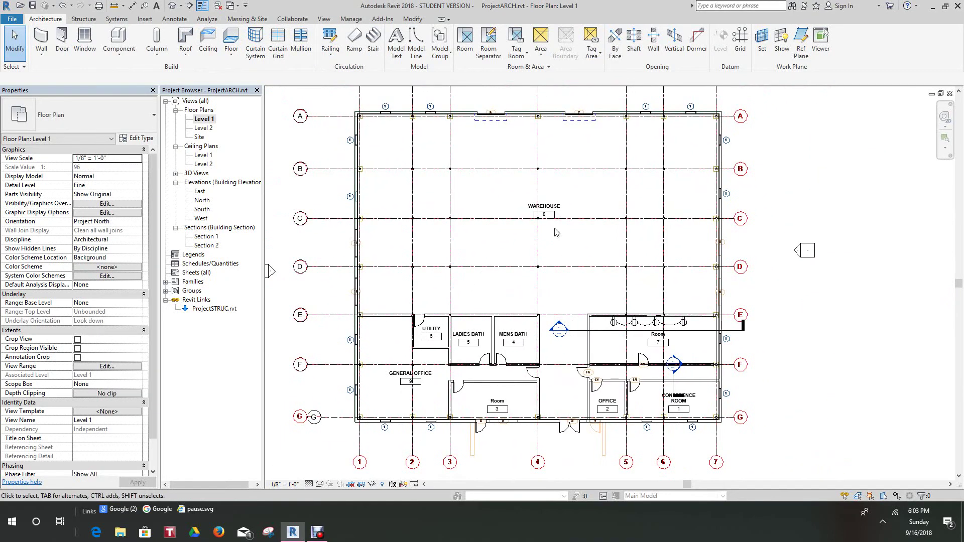
{"action": "scroll", "coordinate": [615, 327], "scroll_direction": "up", "scroll_amount": 4}
{"action": "scroll", "coordinate": [615, 326], "scroll_direction": "down", "scroll_amount": 3}
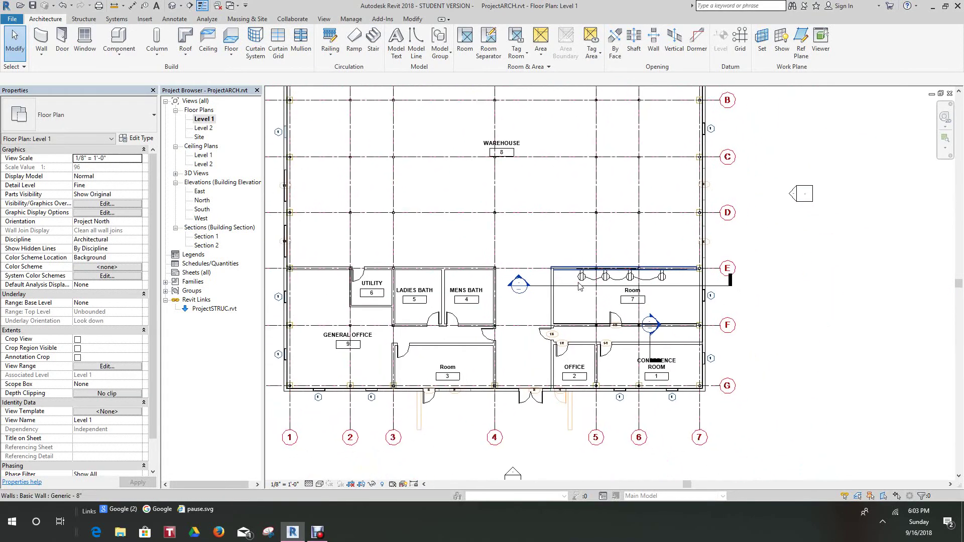
{"action": "scroll", "coordinate": [584, 273], "scroll_direction": "up", "scroll_amount": 5}
{"action": "scroll", "coordinate": [584, 273], "scroll_direction": "down", "scroll_amount": 1}
{"action": "scroll", "coordinate": [587, 274], "scroll_direction": "up", "scroll_amount": 1}
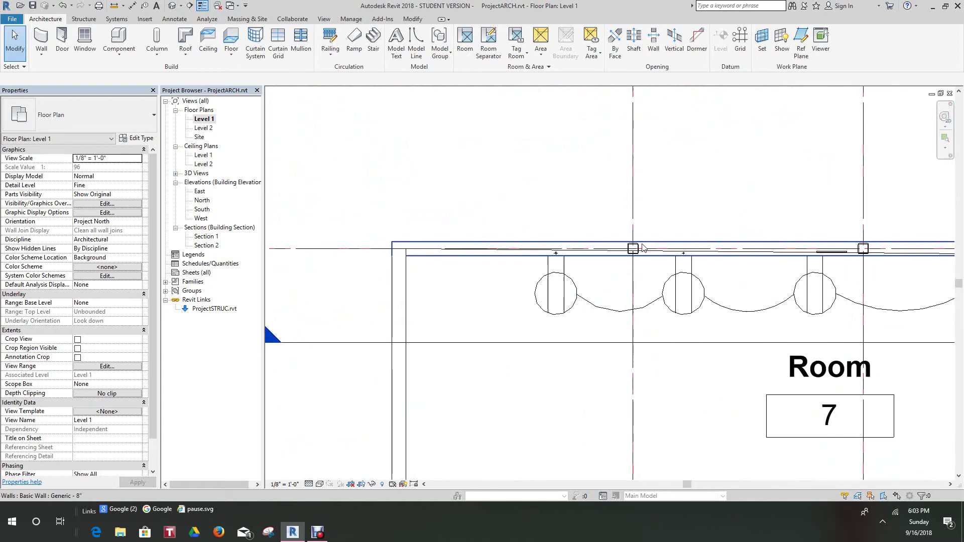
{"action": "scroll", "coordinate": [627, 272], "scroll_direction": "down", "scroll_amount": 2}
{"action": "scroll", "coordinate": [682, 271], "scroll_direction": "down", "scroll_amount": 2}
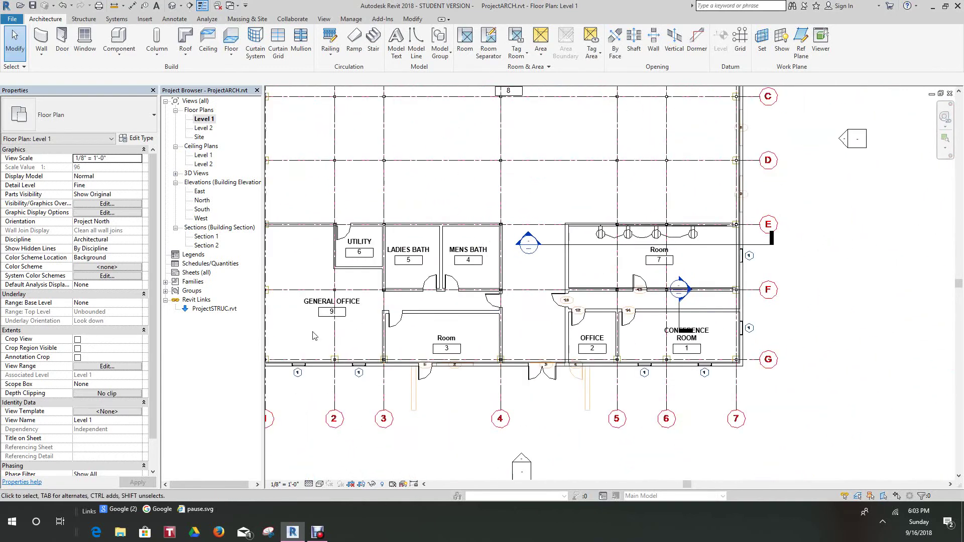
Set the Level 1 floor plan's view scale to 1/4" = 1'-0".
{"action": "left_click", "coordinate": [290, 485]}
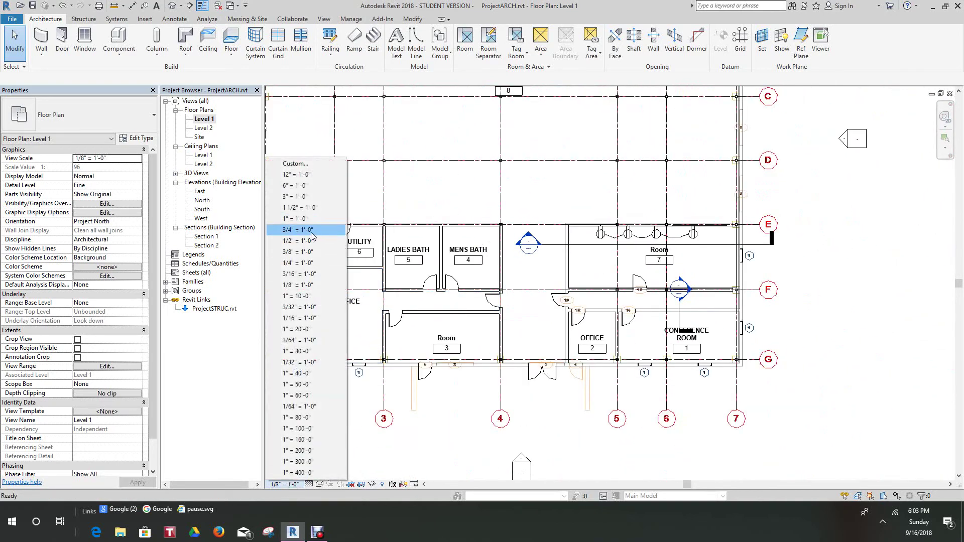
{"action": "left_click", "coordinate": [299, 263]}
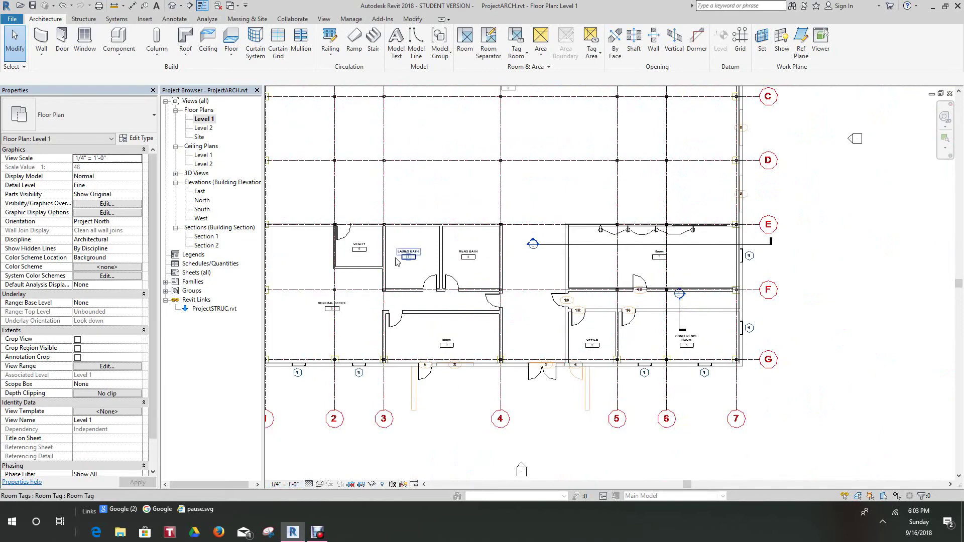
{"action": "scroll", "coordinate": [674, 437], "scroll_direction": "down", "scroll_amount": 2}
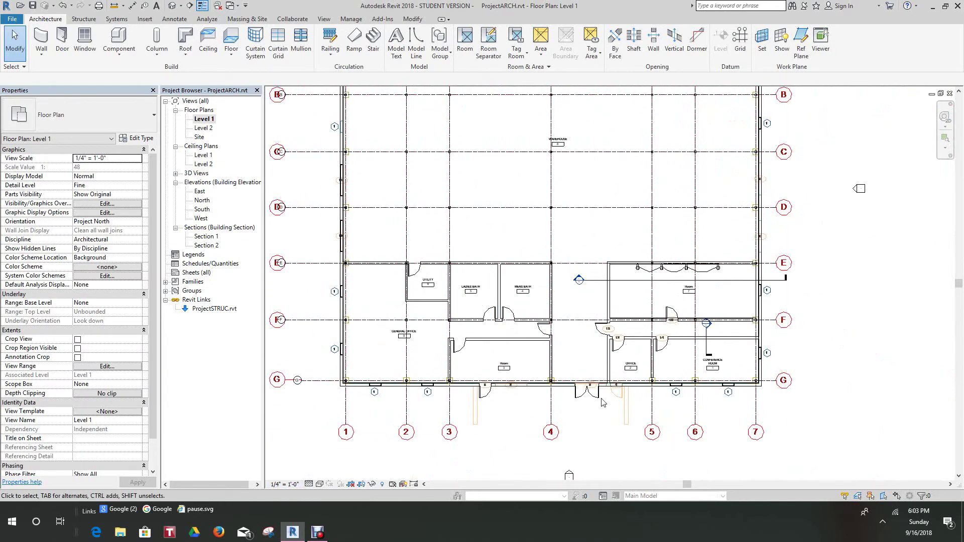
{"action": "scroll", "coordinate": [602, 402], "scroll_direction": "down", "scroll_amount": 4}
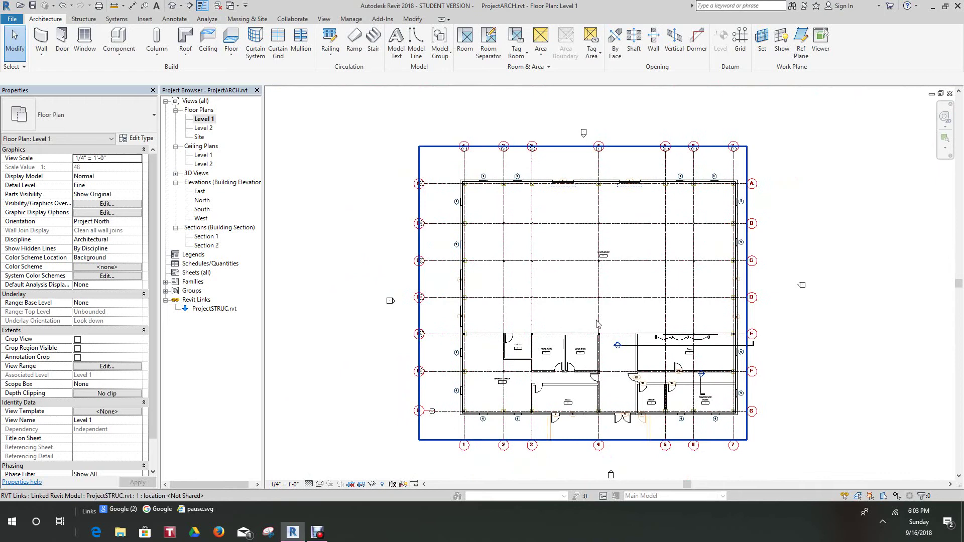
Close the Level 1 floor plan and inspect the properties of the utility room's two interior partition walls in the 3D view.
{"action": "left_click", "coordinate": [948, 93]}
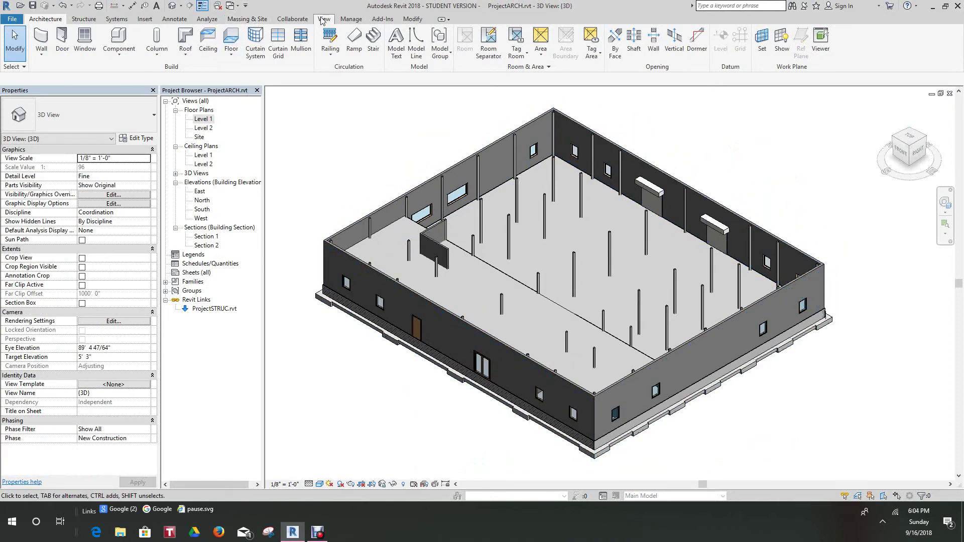
{"action": "scroll", "coordinate": [432, 235], "scroll_direction": "up", "scroll_amount": 2}
{"action": "left_click", "coordinate": [440, 227]}
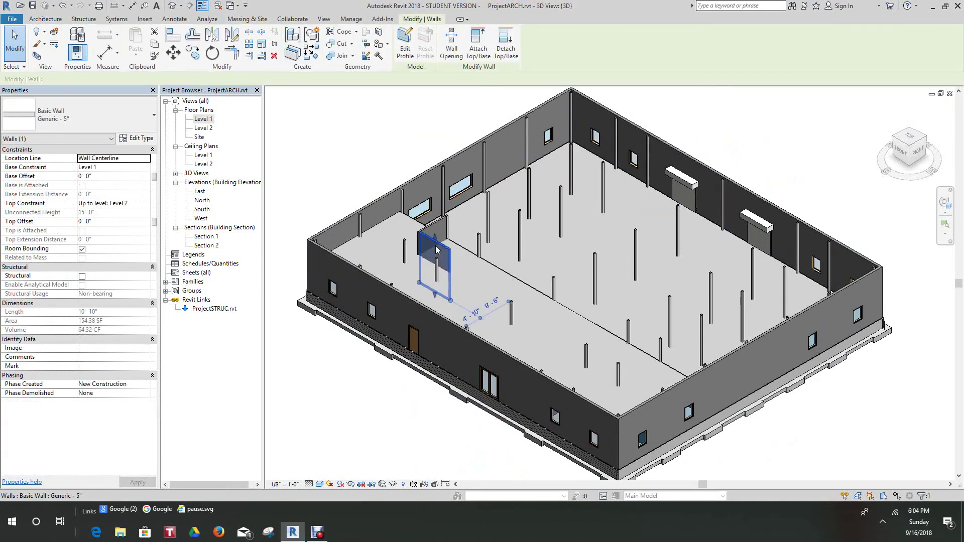
{"action": "scroll", "coordinate": [434, 229], "scroll_direction": "down", "scroll_amount": 2}
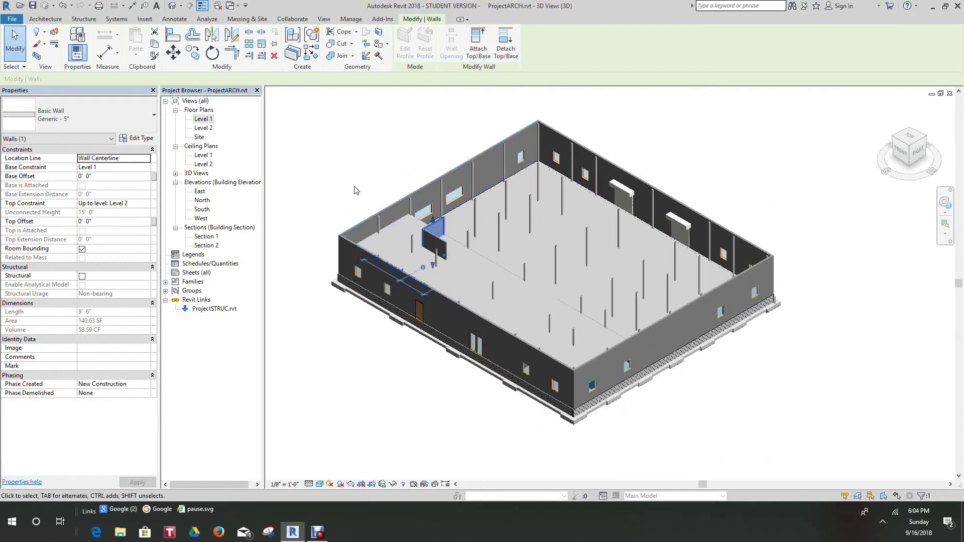
{"action": "key", "text": "Escape"}
{"action": "scroll", "coordinate": [429, 228], "scroll_direction": "up", "scroll_amount": 1}
{"action": "left_click", "coordinate": [431, 232]}
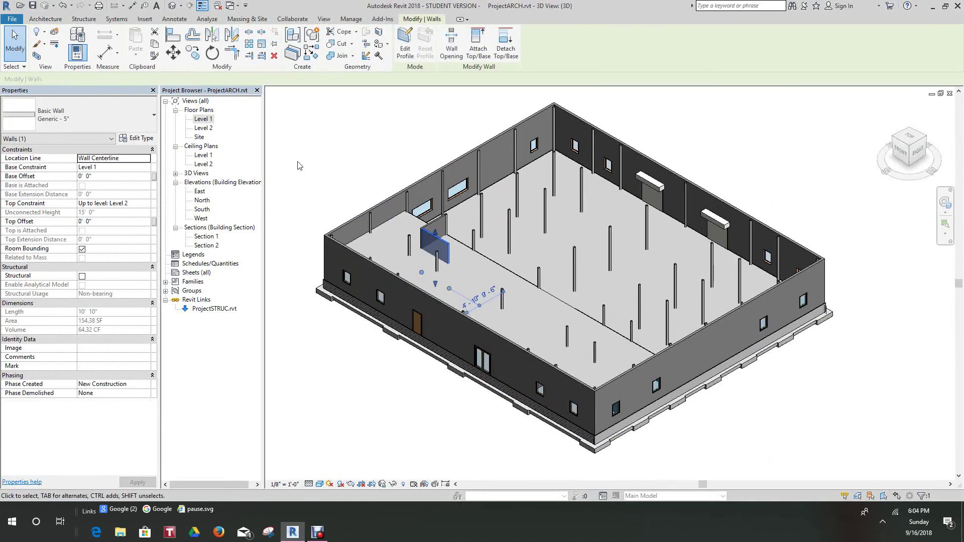
{"action": "left_click", "coordinate": [421, 169]}
{"action": "middle_click_drag", "start_coordinate": [452, 160], "coordinate": [690, 139], "text": "shift"}
{"action": "scroll", "coordinate": [649, 212], "scroll_direction": "up", "scroll_amount": 3}
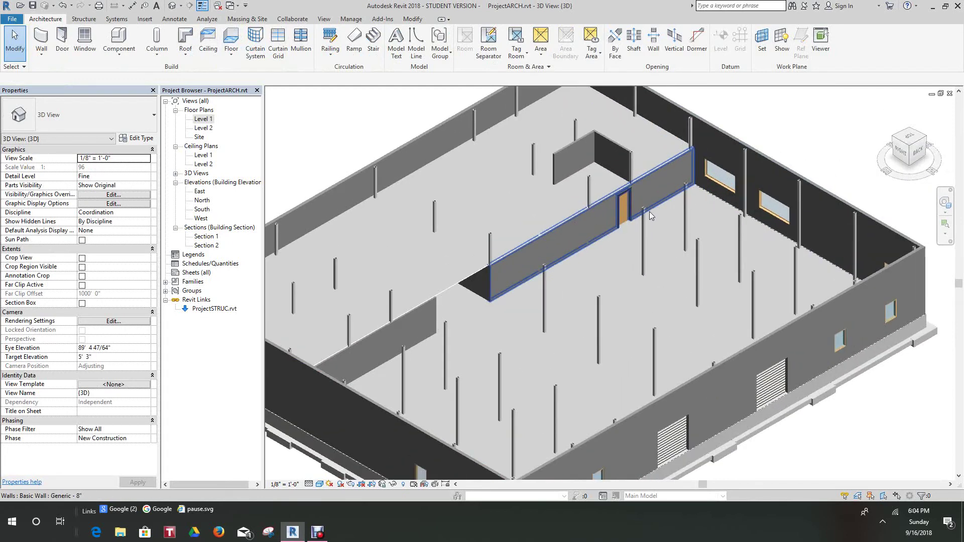
{"action": "left_click", "coordinate": [611, 150]}
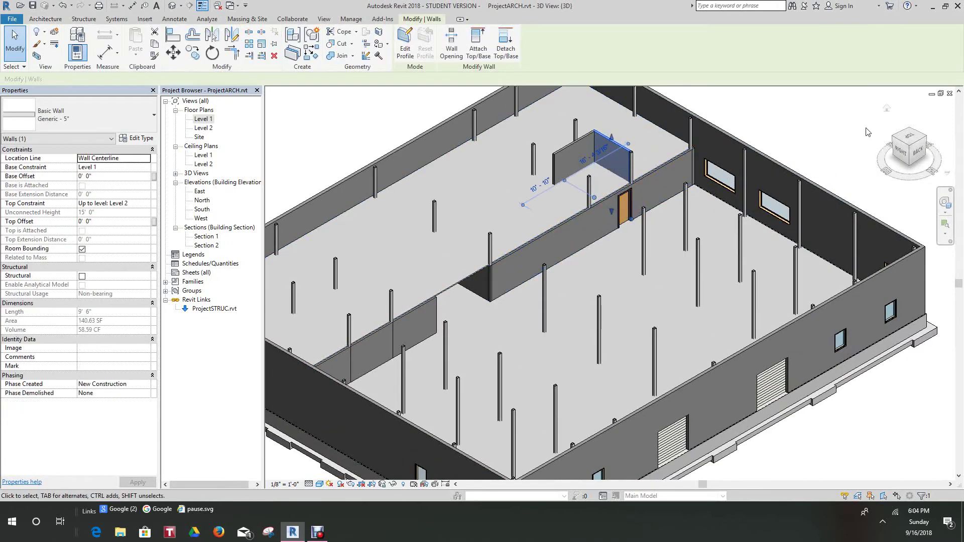
{"action": "key", "text": "Escape"}
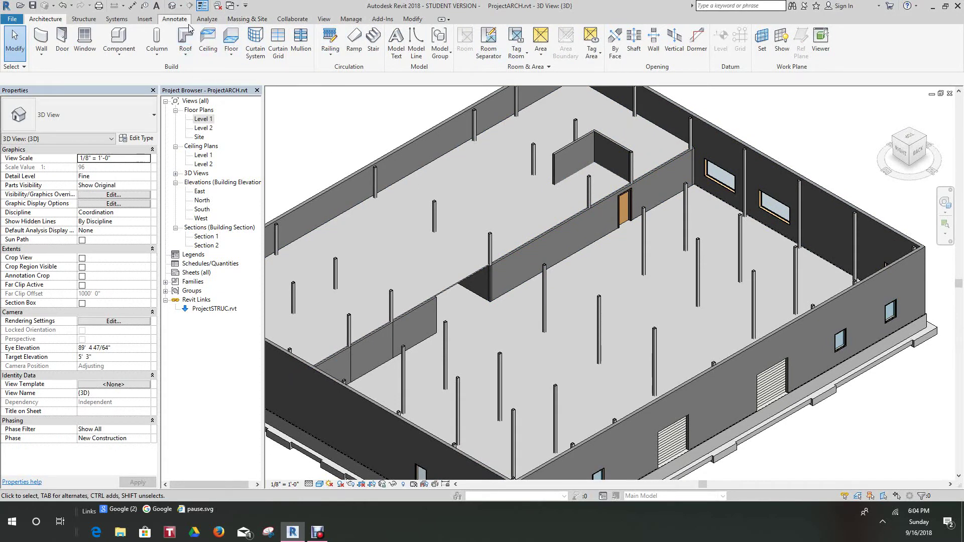
Use Match Type to apply the Generic - 8" wall along grid E to the utility room's two partition walls, and clear the match source.
{"action": "left_click", "coordinate": [410, 20]}
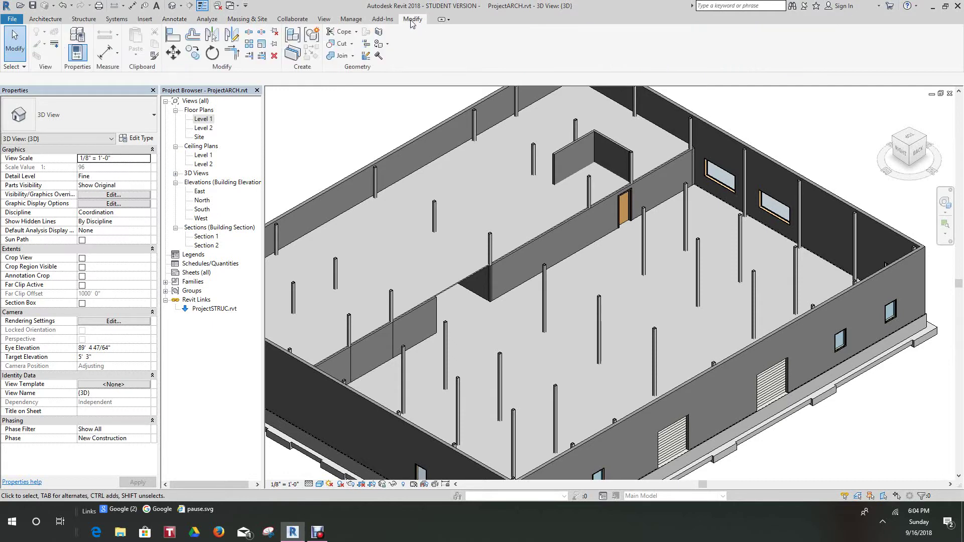
{"action": "left_click", "coordinate": [153, 56]}
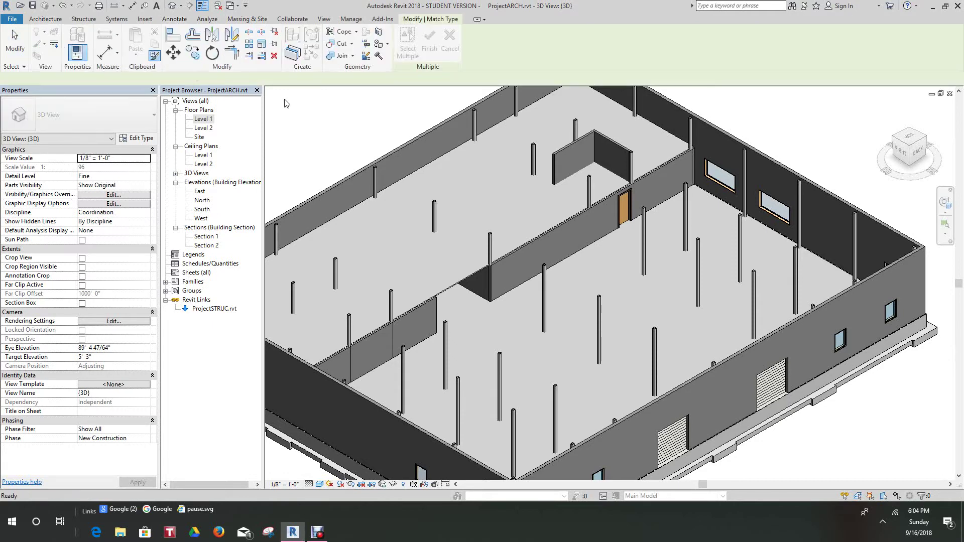
{"action": "left_click", "coordinate": [567, 248]}
{"action": "left_click", "coordinate": [570, 176]}
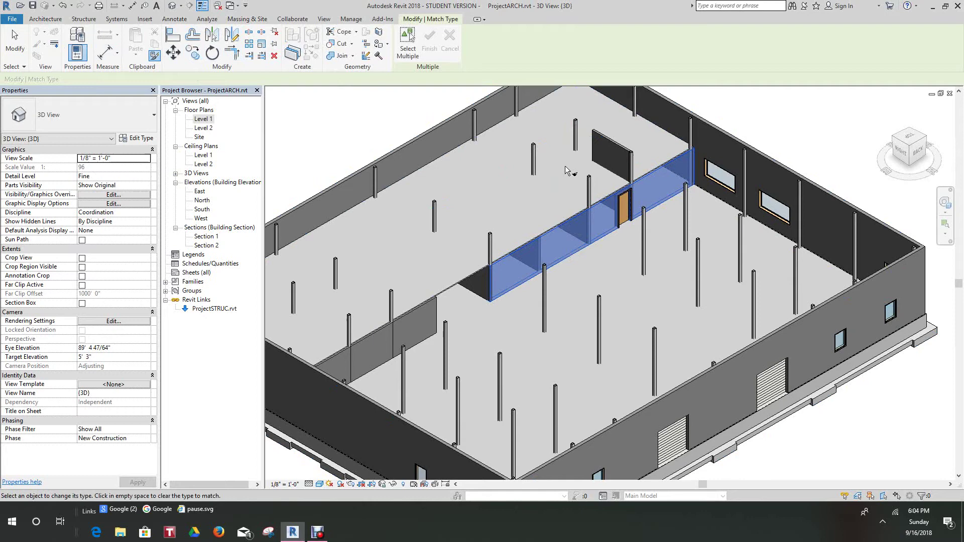
{"action": "left_click", "coordinate": [618, 154]}
{"action": "scroll", "coordinate": [638, 193], "scroll_direction": "down", "scroll_amount": 5}
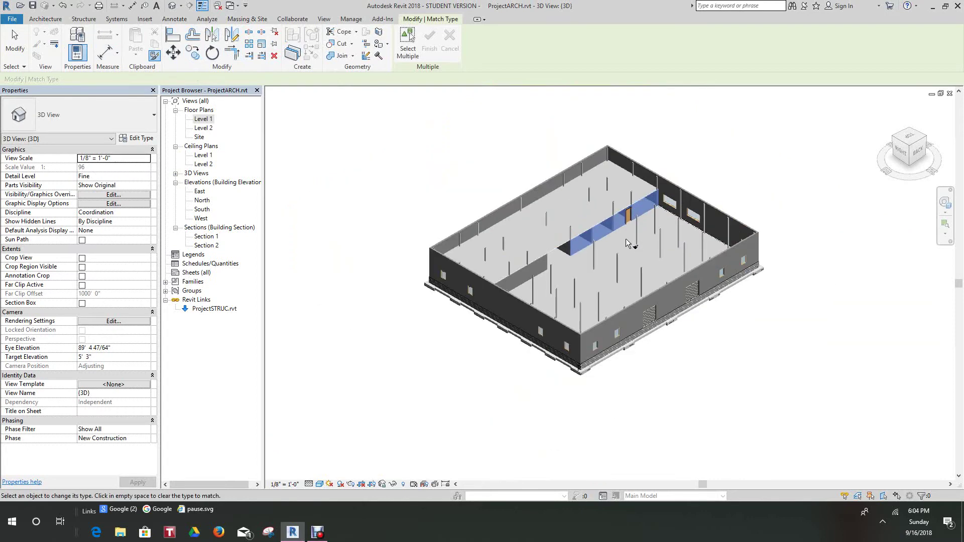
{"action": "right_click", "coordinate": [640, 170]}
{"action": "left_click", "coordinate": [656, 175]}
{"action": "middle_click_drag", "start_coordinate": [655, 175], "coordinate": [668, 196]}
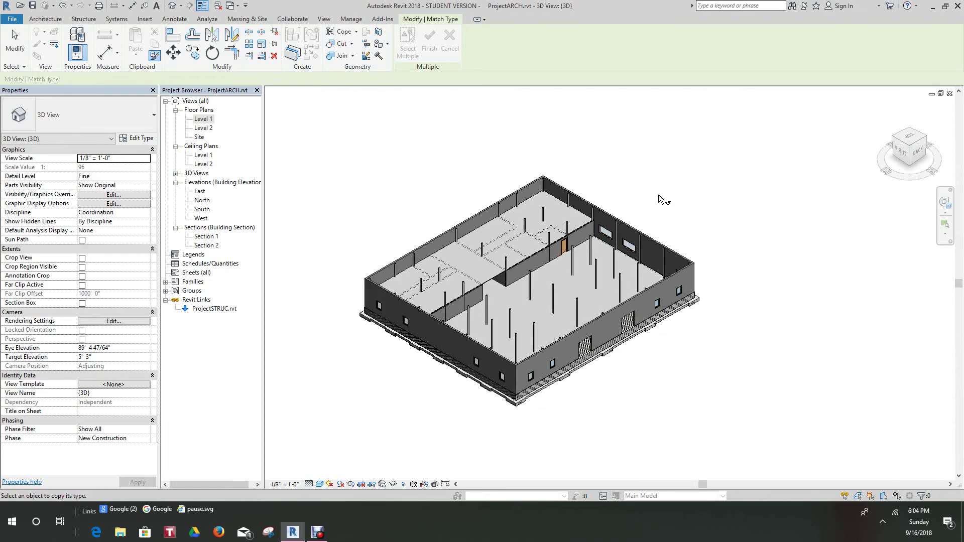
Reopen the default 3D view of ProjectARCH and close all hidden view windows.
{"action": "scroll", "coordinate": [678, 197], "scroll_direction": "up", "scroll_amount": 2}
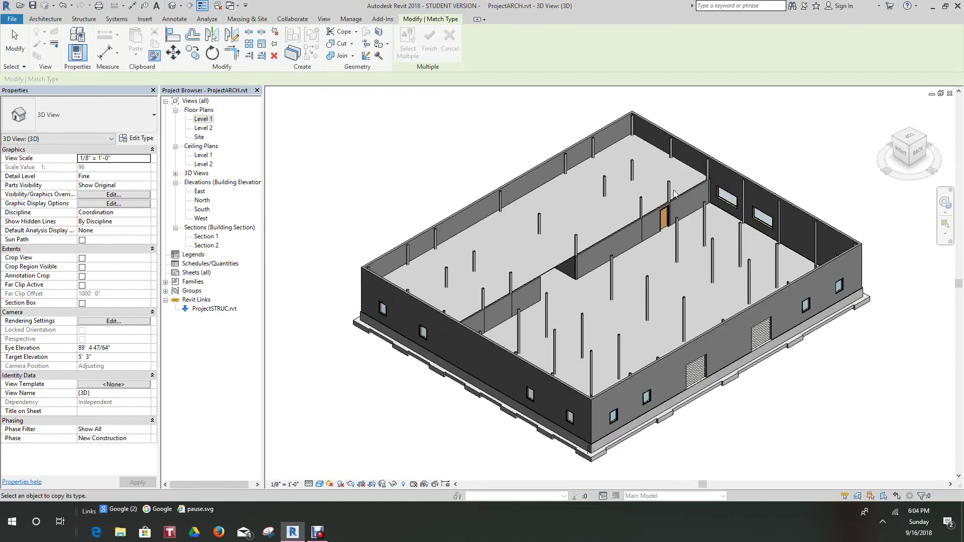
{"action": "left_click", "coordinate": [949, 93]}
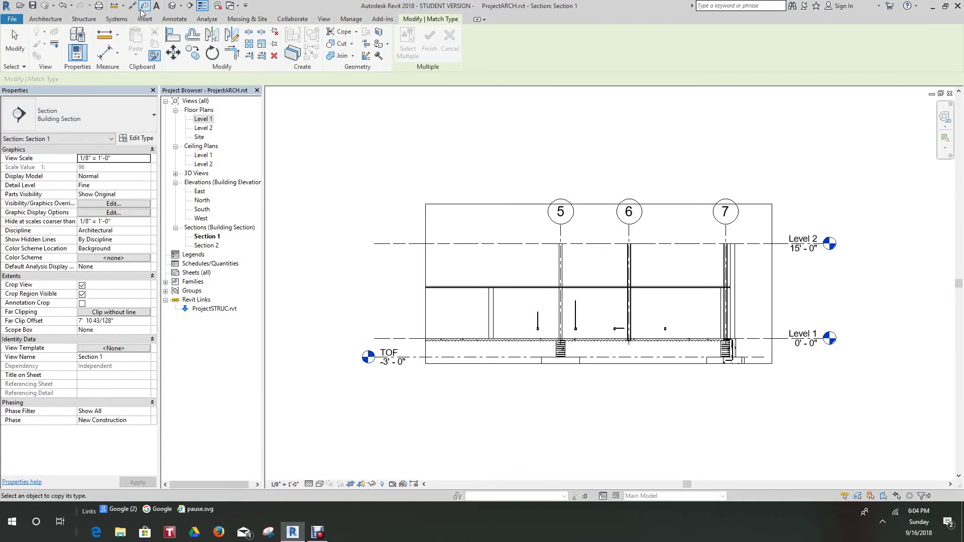
{"action": "left_click", "coordinate": [175, 7]}
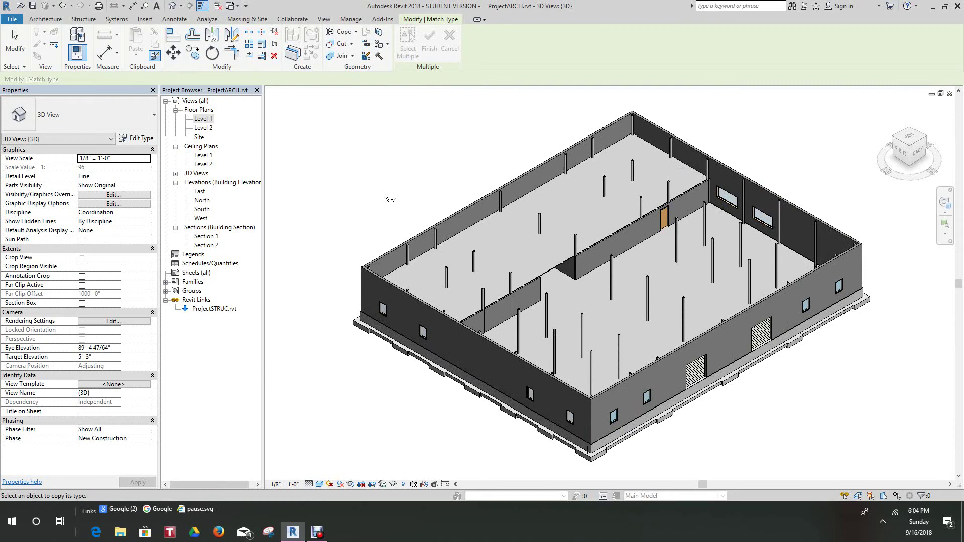
{"action": "left_click", "coordinate": [322, 20]}
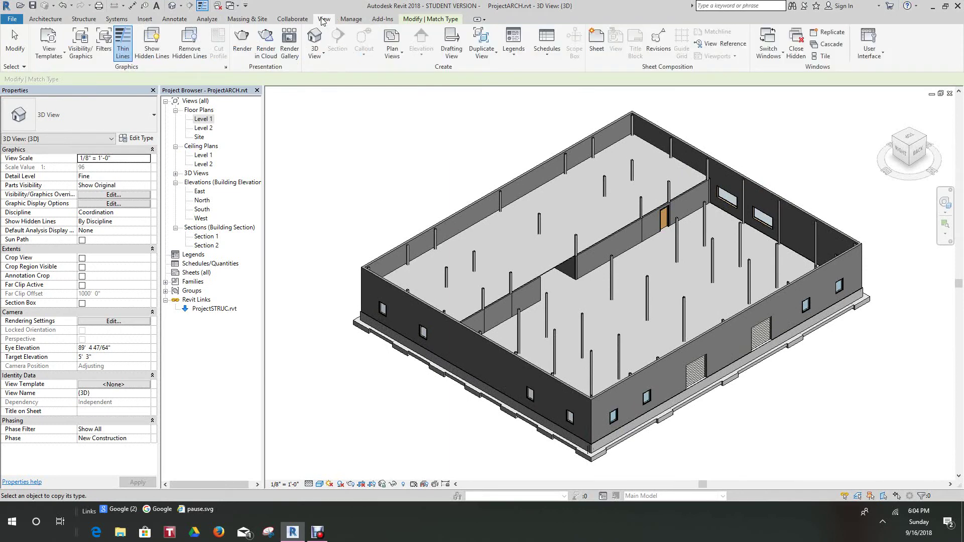
{"action": "left_click", "coordinate": [795, 44]}
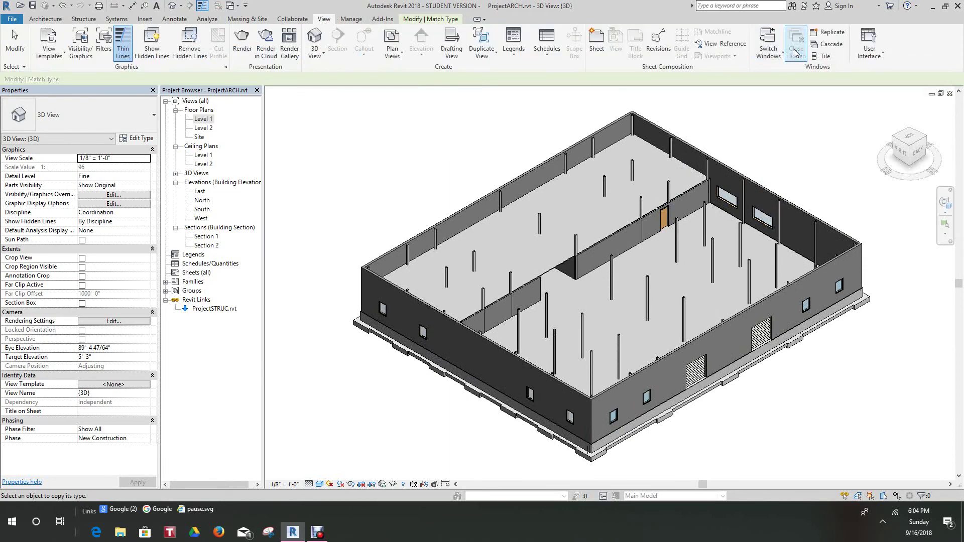
Close ProjectARCH with its changes saved, and open the recent project ProjectSTRUC.
{"action": "left_click", "coordinate": [949, 94]}
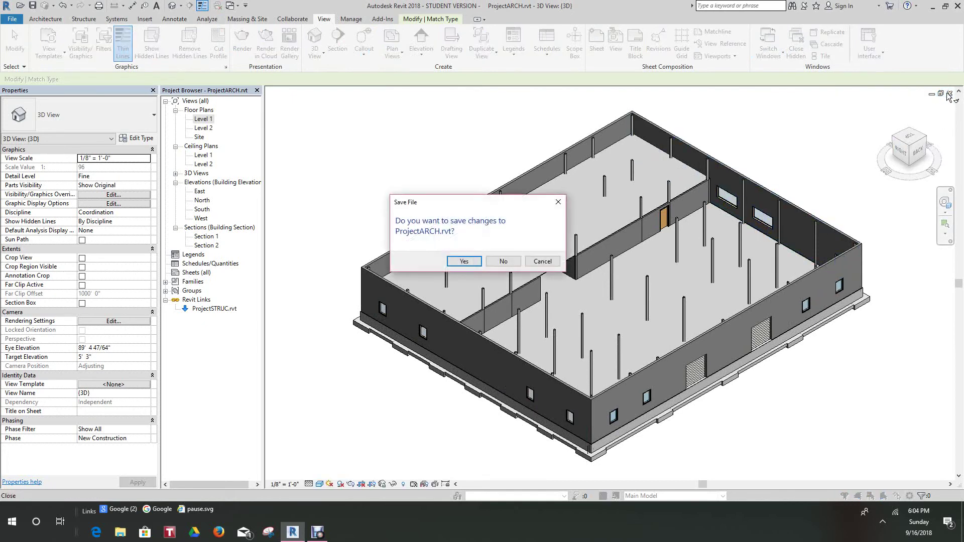
{"action": "left_click", "coordinate": [464, 261]}
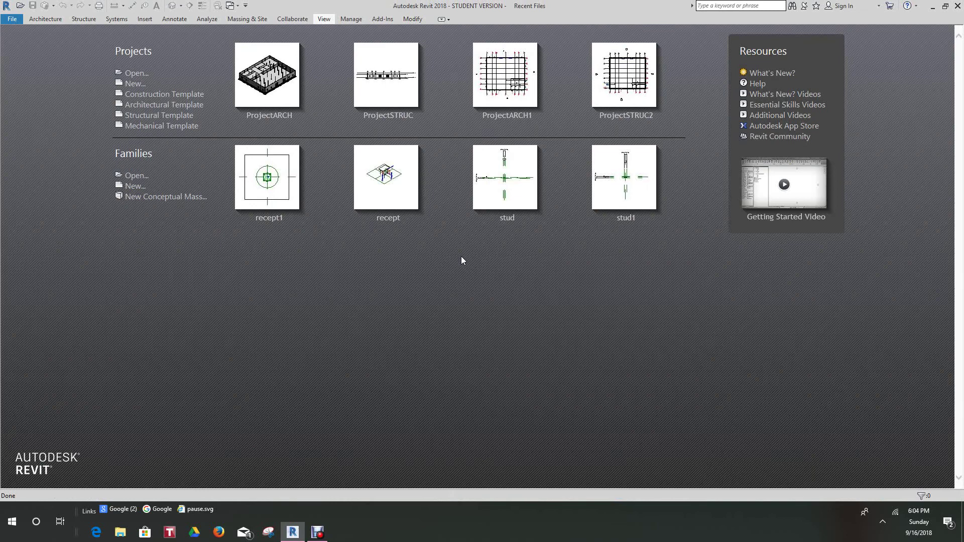
{"action": "left_click", "coordinate": [394, 121]}
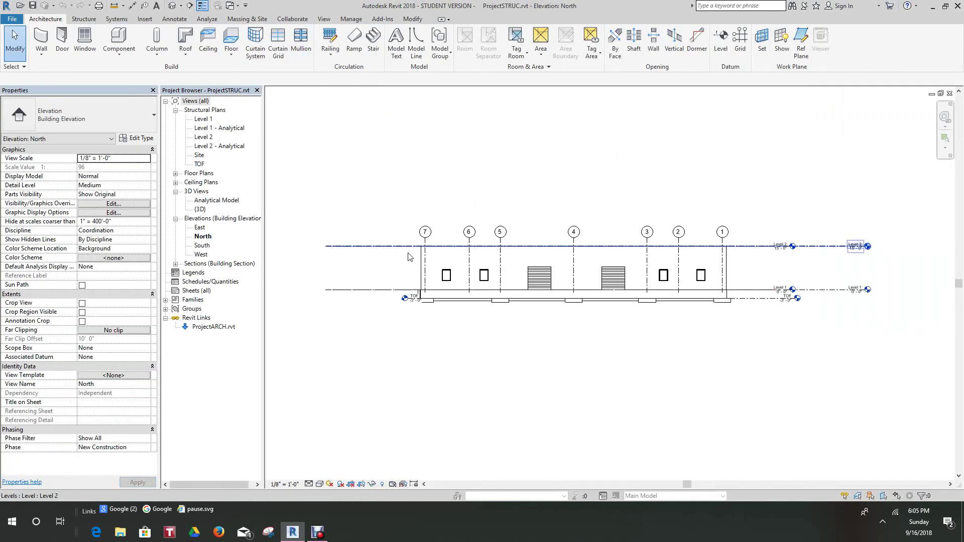
Open the default 3D view of ProjectSTRUC and examine the linked architectural walls, columns and foundation from several sides.
{"action": "scroll", "coordinate": [409, 253], "scroll_direction": "down", "scroll_amount": 1}
{"action": "left_click", "coordinate": [169, 9]}
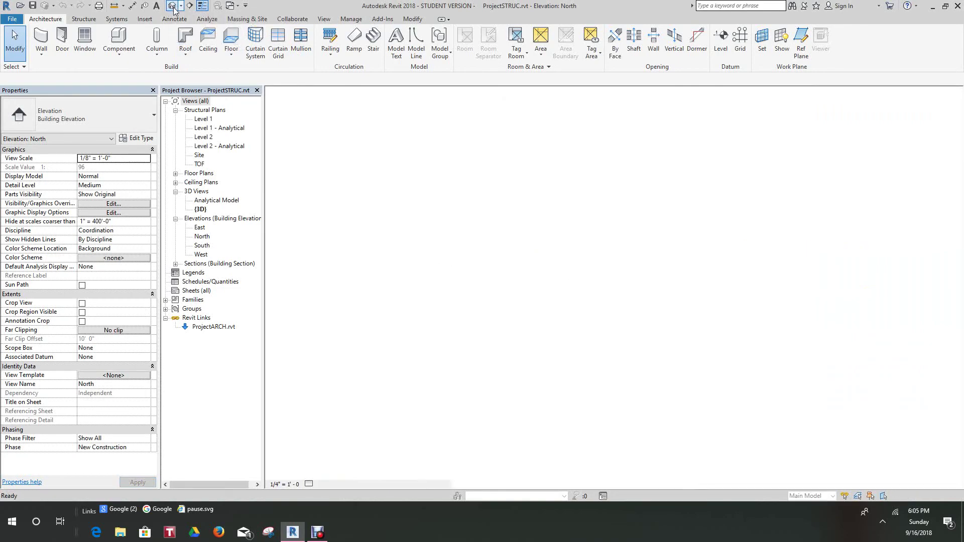
{"action": "scroll", "coordinate": [469, 263], "scroll_direction": "up", "scroll_amount": 4}
{"action": "scroll", "coordinate": [469, 264], "scroll_direction": "up", "scroll_amount": 2}
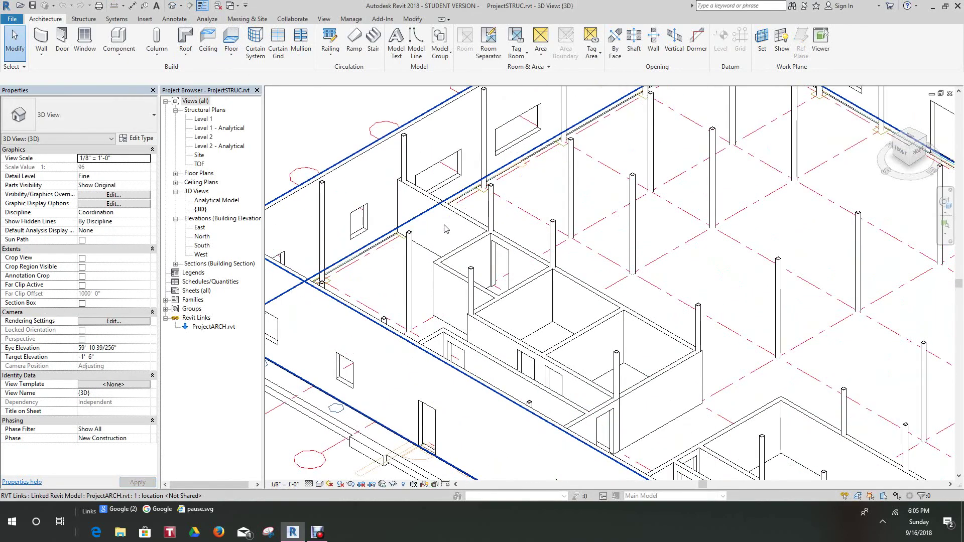
{"action": "scroll", "coordinate": [634, 204], "scroll_direction": "down", "scroll_amount": 6}
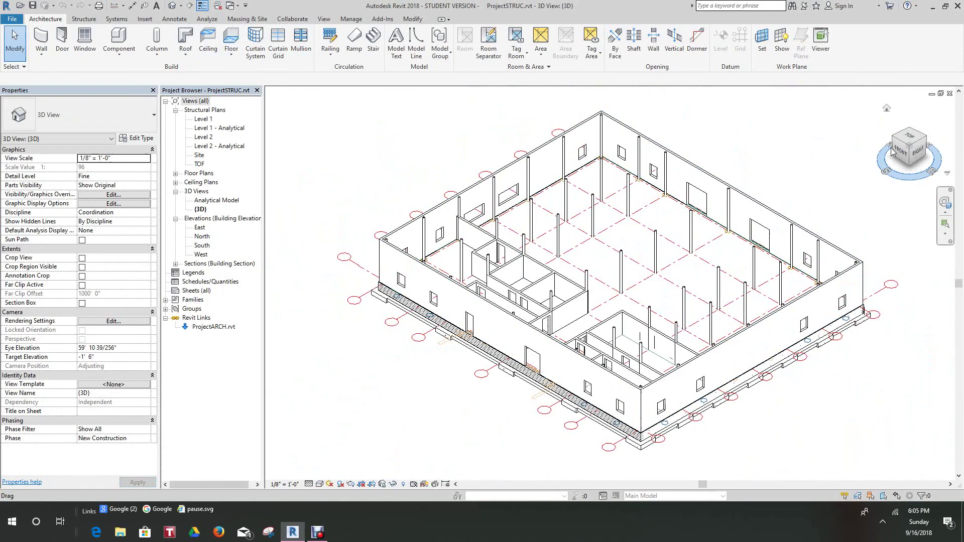
{"action": "mouse_move", "coordinate": [922, 156]}
{"action": "left_mouse_down"}
{"action": "mouse_move", "coordinate": [692, 124]}
{"action": "mouse_move", "coordinate": [533, 122]}
{"action": "mouse_move", "coordinate": [670, 155]}
{"action": "mouse_move", "coordinate": [726, 124]}
{"action": "left_mouse_up"}
{"action": "middle_click_drag", "start_coordinate": [727, 124], "coordinate": [652, 251], "text": "shift"}
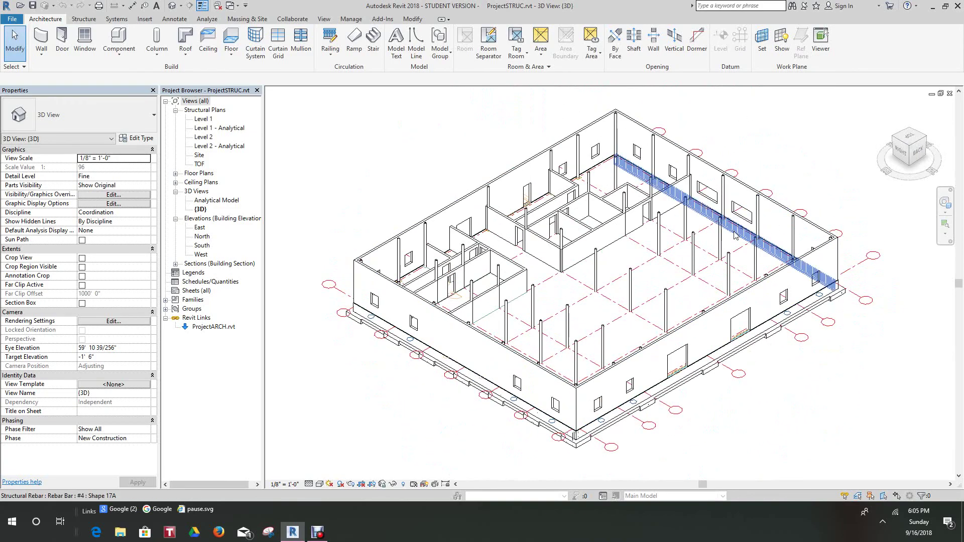
{"action": "scroll", "coordinate": [554, 357], "scroll_direction": "down", "scroll_amount": 3}
{"action": "scroll", "coordinate": [607, 354], "scroll_direction": "down", "scroll_amount": 2}
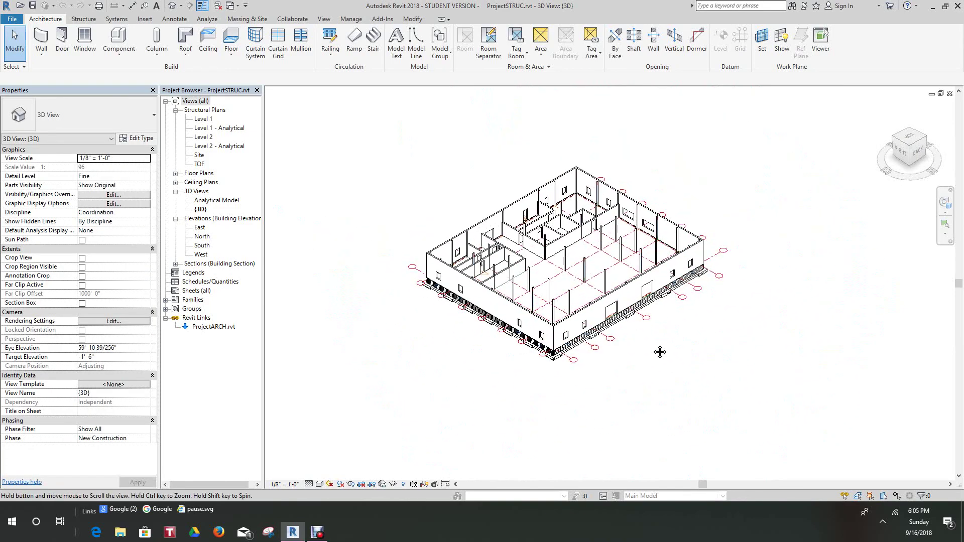
{"action": "scroll", "coordinate": [698, 343], "scroll_direction": "down", "scroll_amount": 1}
{"action": "scroll", "coordinate": [712, 342], "scroll_direction": "up", "scroll_amount": 3}
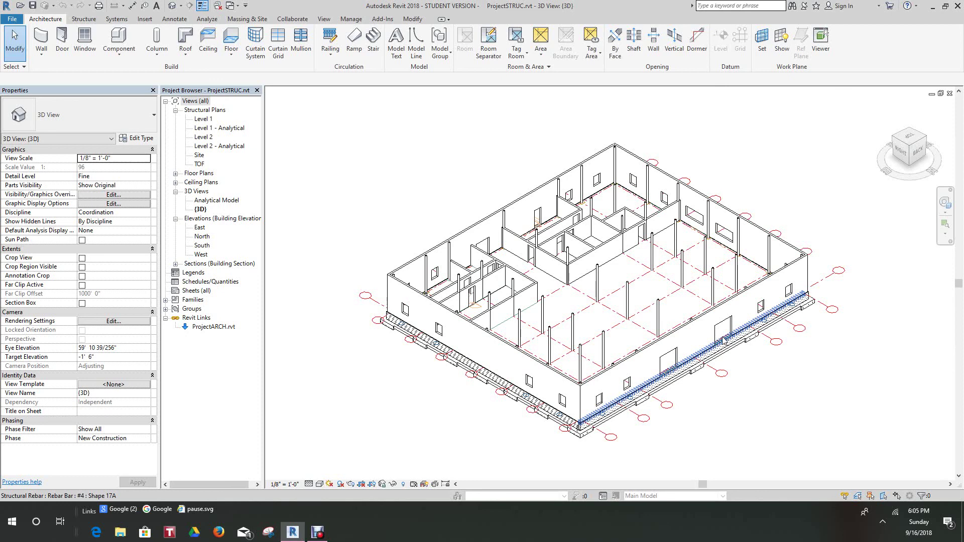
Set the visual style of the structural 3D view to Consistent Colors and check the whole building.
{"action": "left_click", "coordinate": [319, 484]}
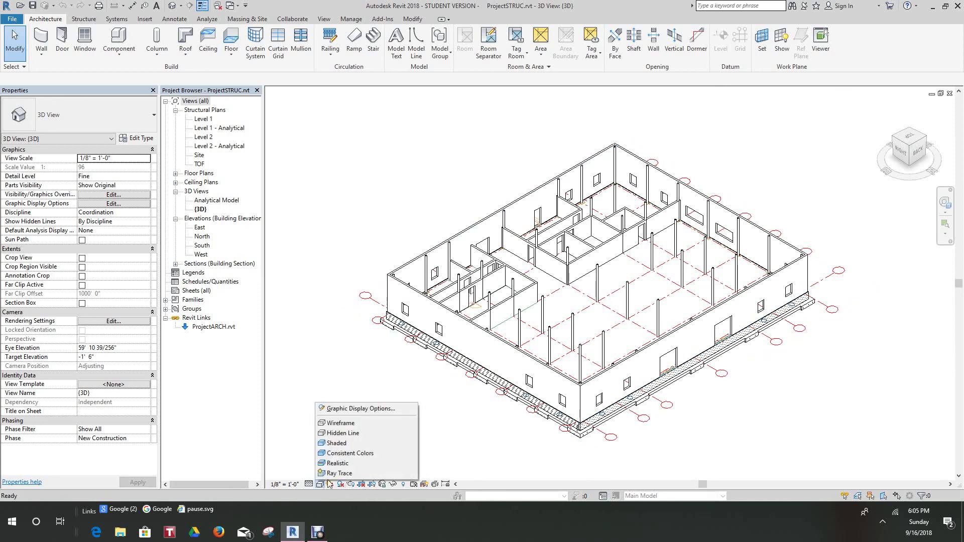
{"action": "left_click", "coordinate": [341, 453]}
{"action": "scroll", "coordinate": [646, 338], "scroll_direction": "down", "scroll_amount": 1}
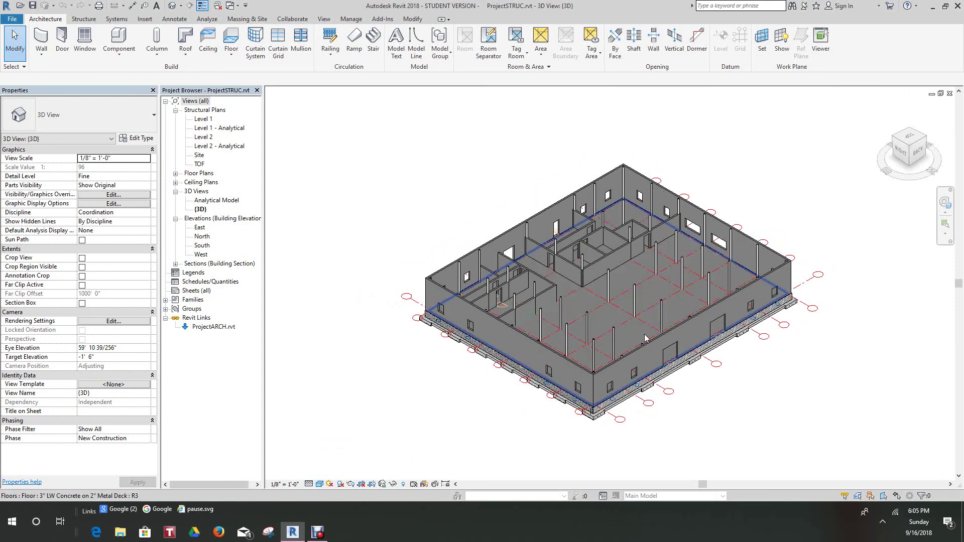
{"action": "scroll", "coordinate": [645, 339], "scroll_direction": "up", "scroll_amount": 1}
{"action": "left_click", "coordinate": [316, 533]}
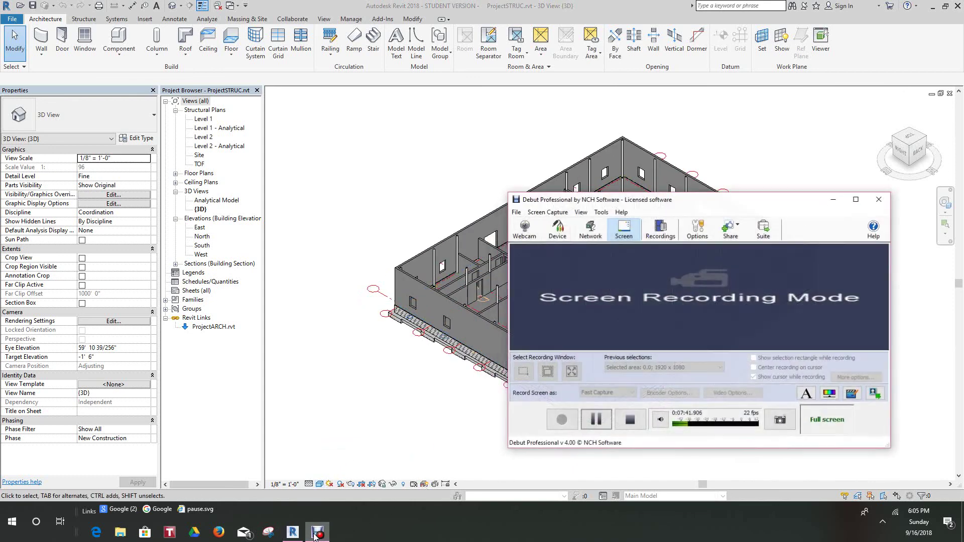